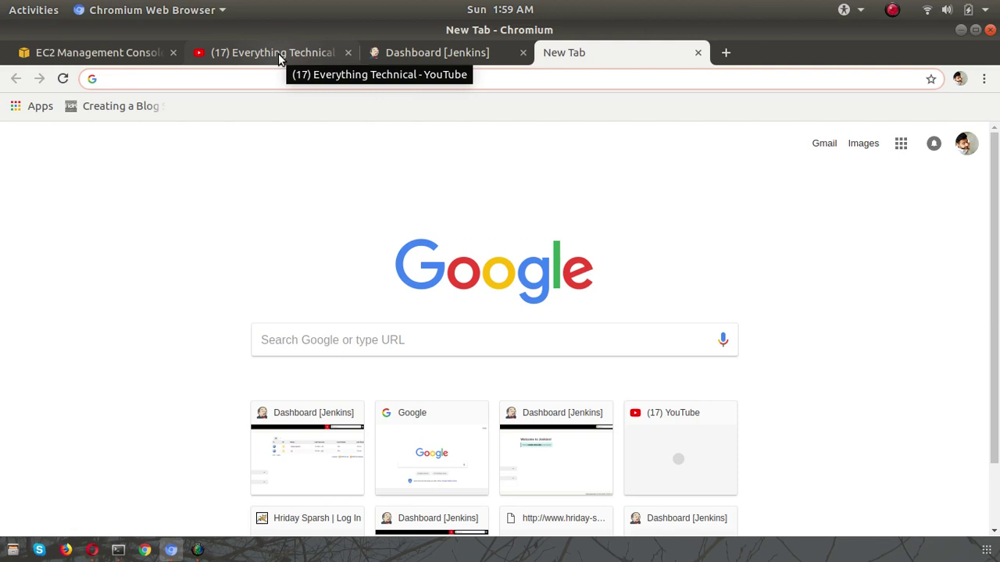
# - Look over the Everything Technical YouTube channel title, then return to the Jenkins dashboard
pyautogui.click(279, 57)
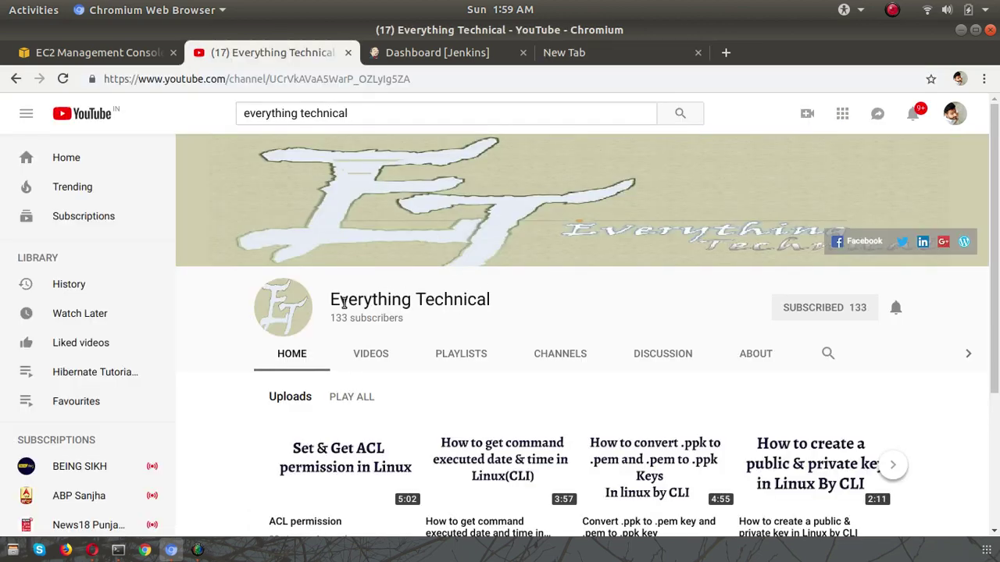
pyautogui.moveTo(331, 300); pyautogui.dragTo(512, 306)
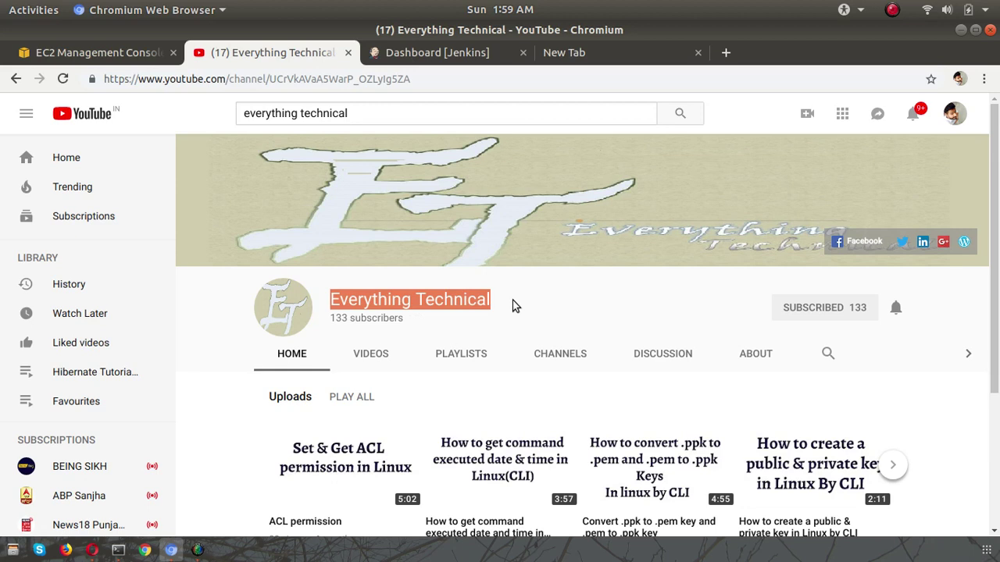
pyautogui.click(444, 52)
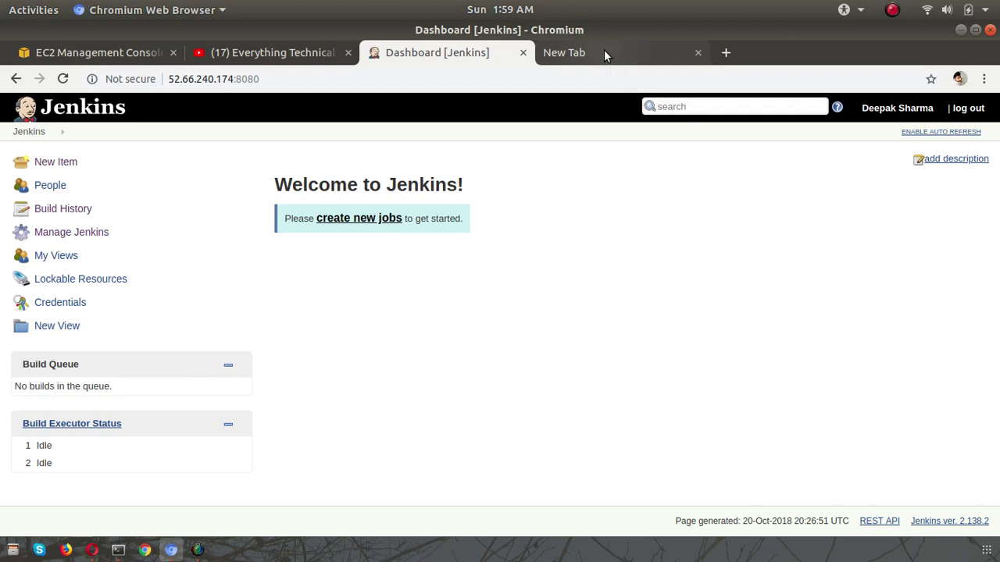
pyautogui.click(581, 55)
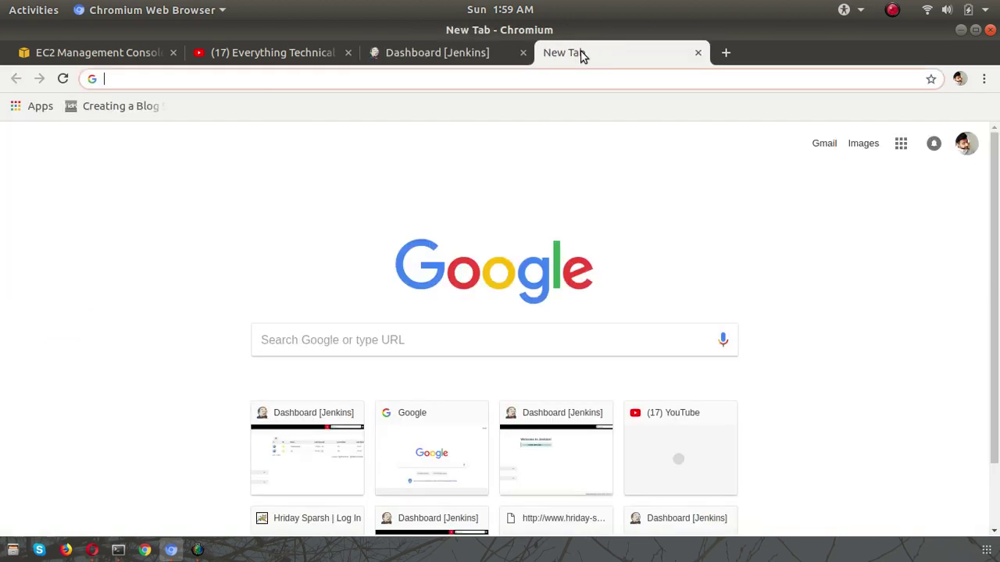
pyautogui.click(446, 52)
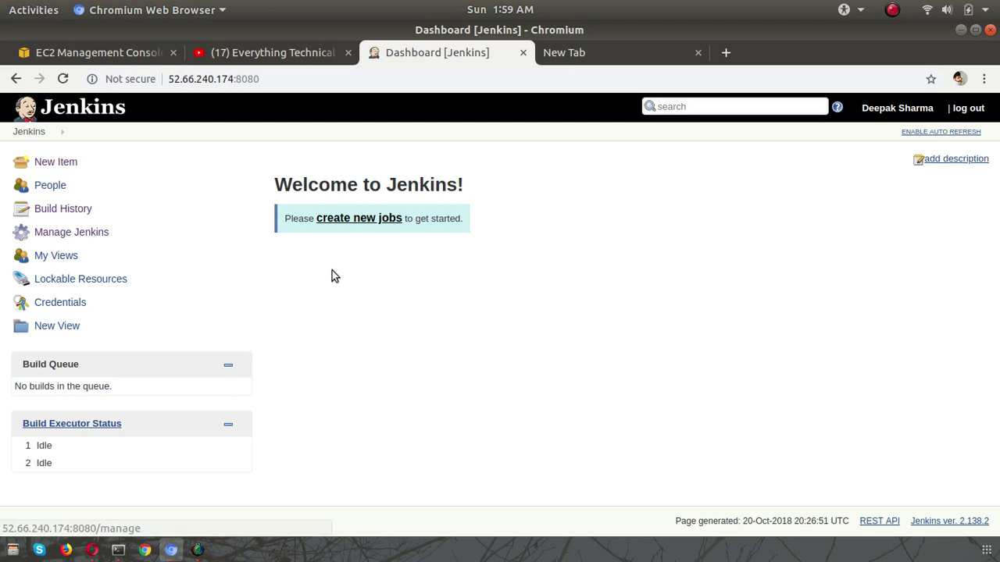
# - Create a new Freestyle project job named 'test'
pyautogui.click(353, 220)
pyautogui.click(269, 203)
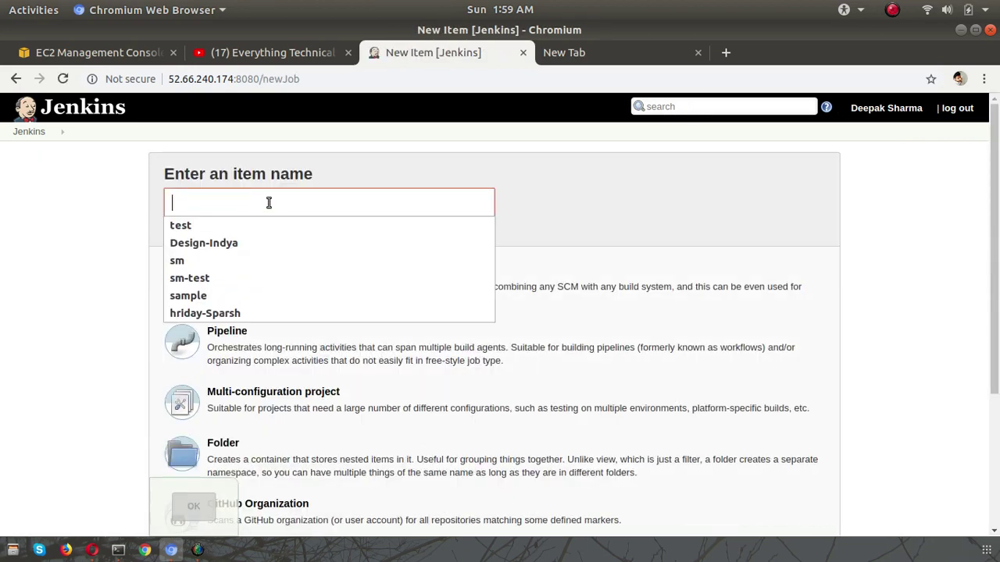
pyautogui.write('test')
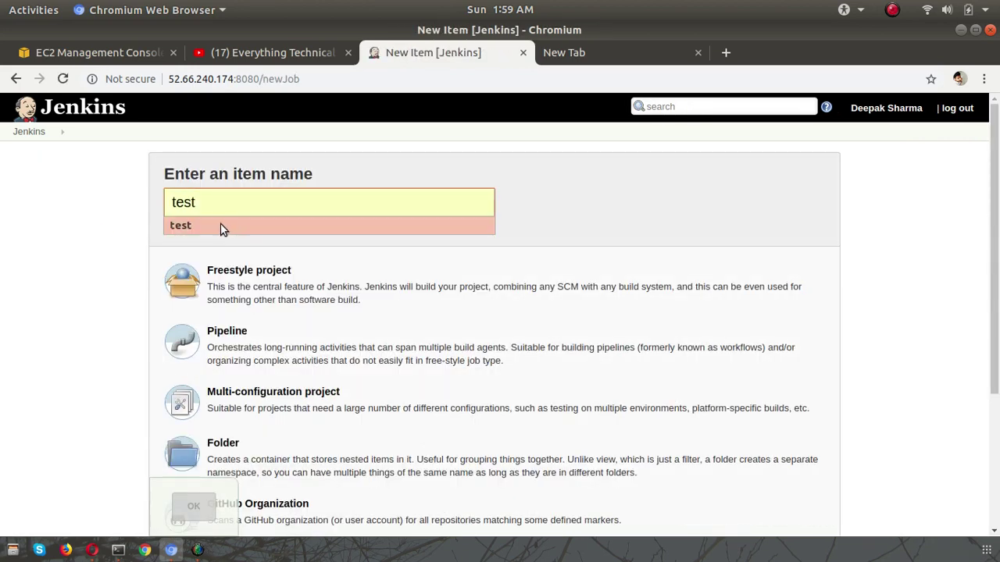
pyautogui.click(223, 226)
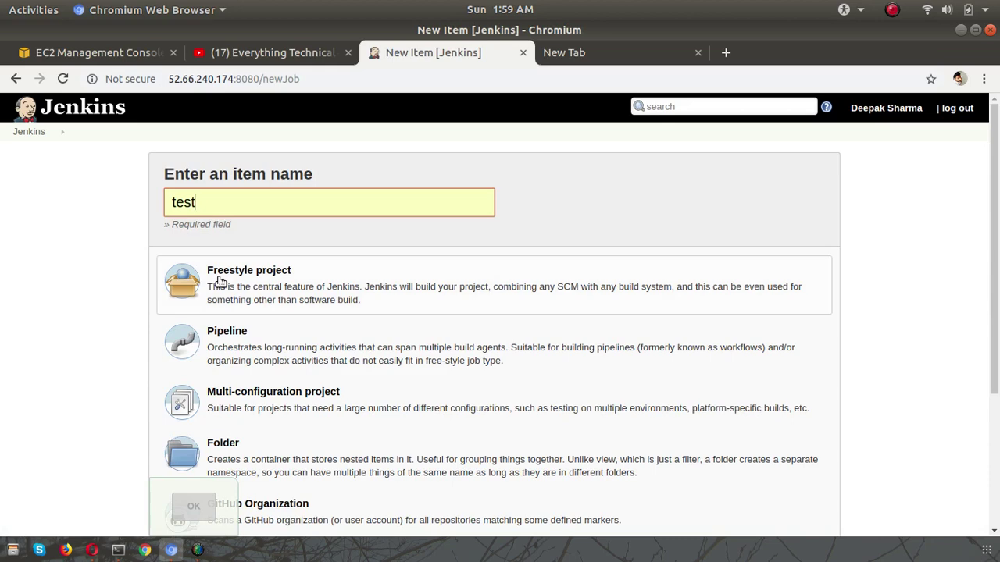
pyautogui.click(220, 282)
pyautogui.click(195, 508)
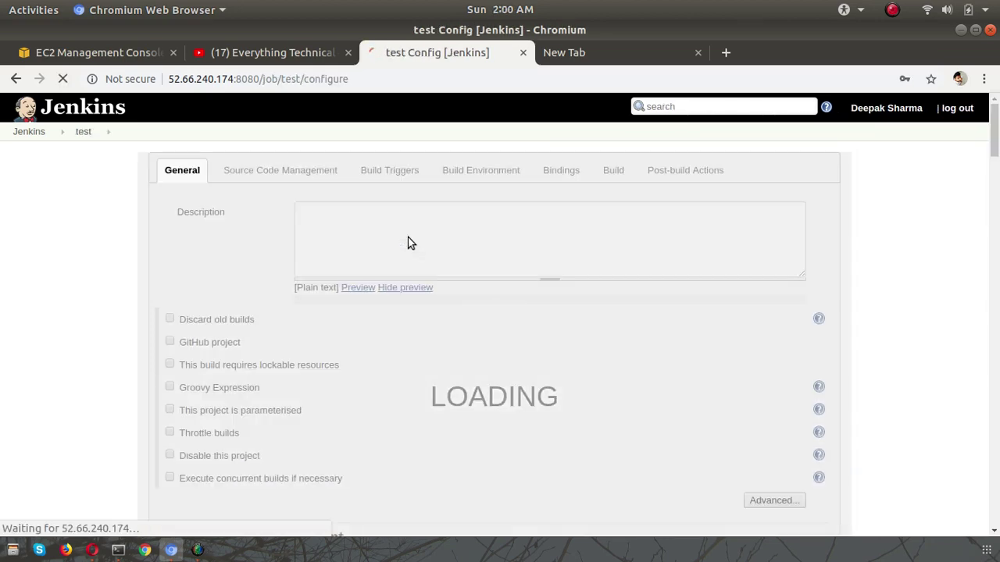
# - Set Source Code Management to Git and start adding a Jenkins-stored credential
pyautogui.scroll(-5, 392, 354)
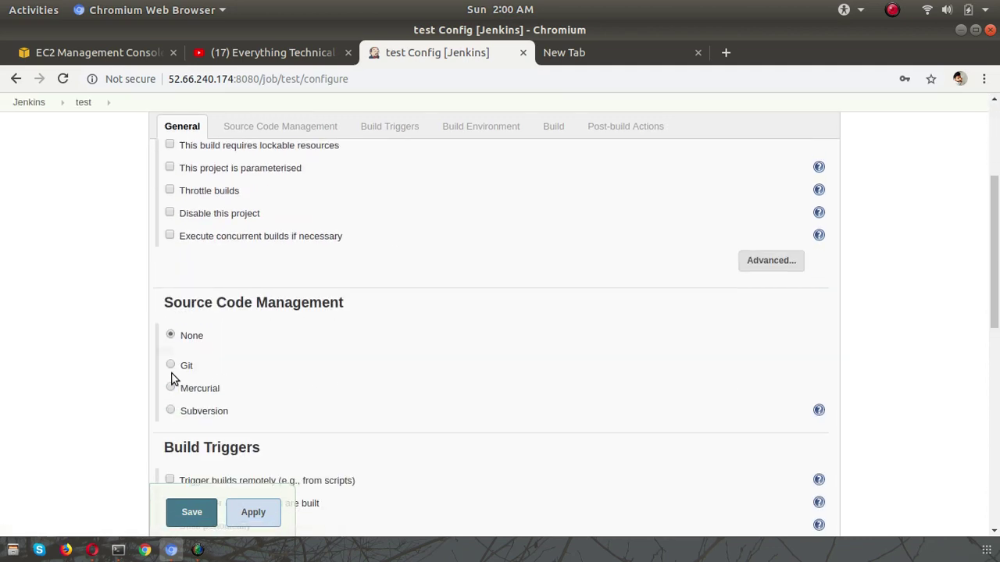
pyautogui.click(171, 365)
pyautogui.scroll(-3, 562, 439)
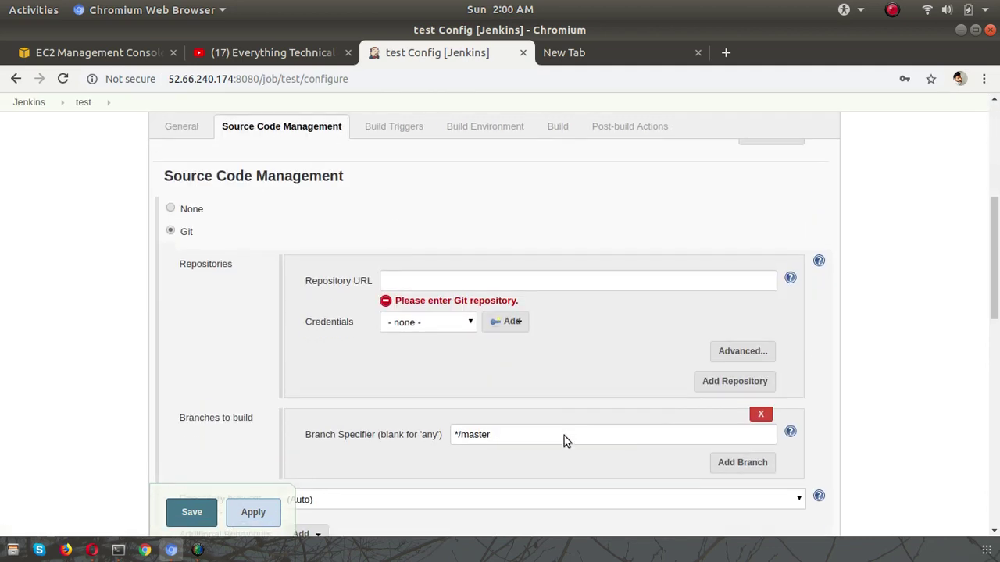
pyautogui.click(509, 322)
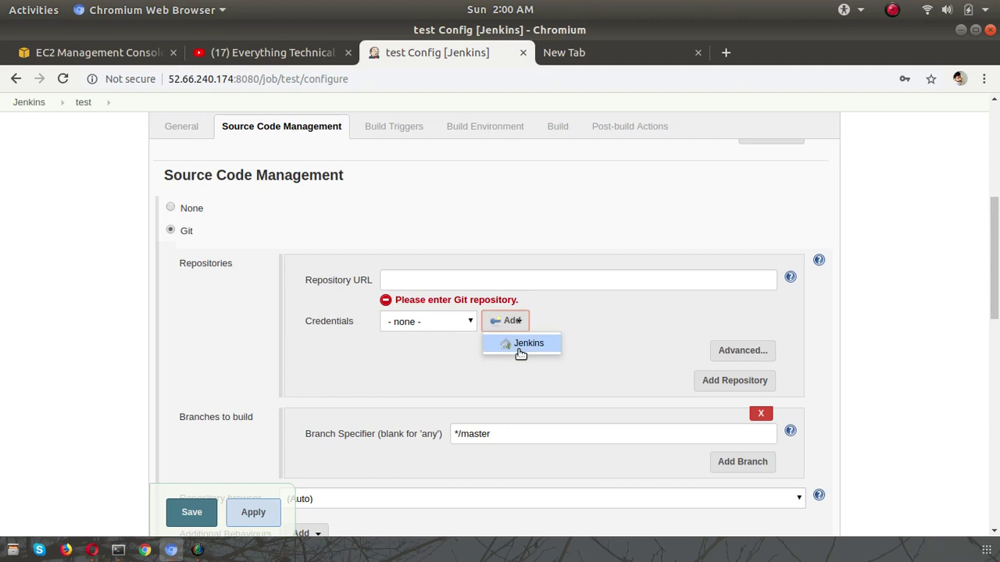
pyautogui.click(520, 352)
# - Save a username-and-password credential with the account username, declining the browser's password save
pyautogui.click(313, 364)
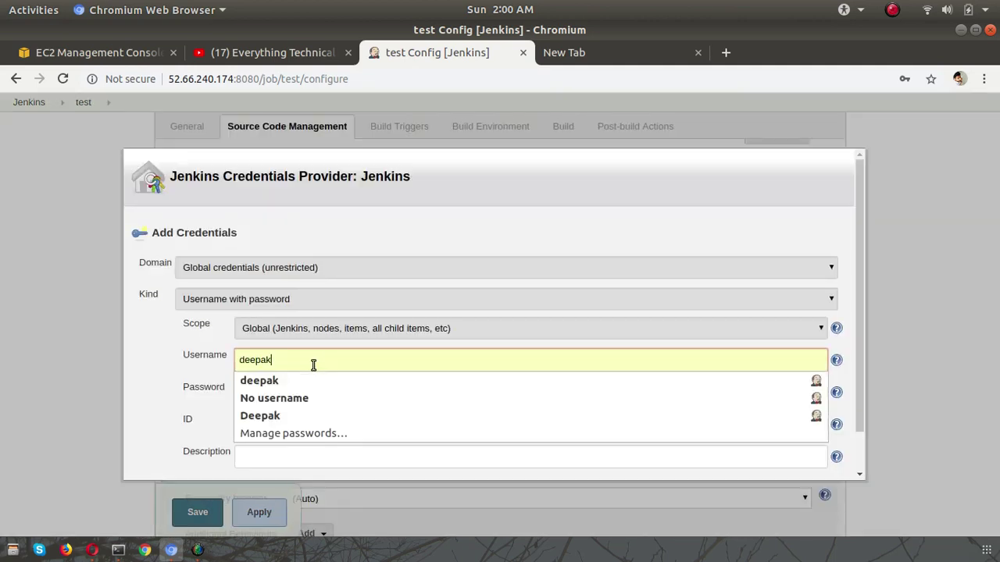
pyautogui.press('BackSpace')
pyautogui.press('BackSpace')
pyautogui.press('BackSpace')
pyautogui.press('BackSpace')
pyautogui.press('BackSpace')
pyautogui.press('BackSpace')
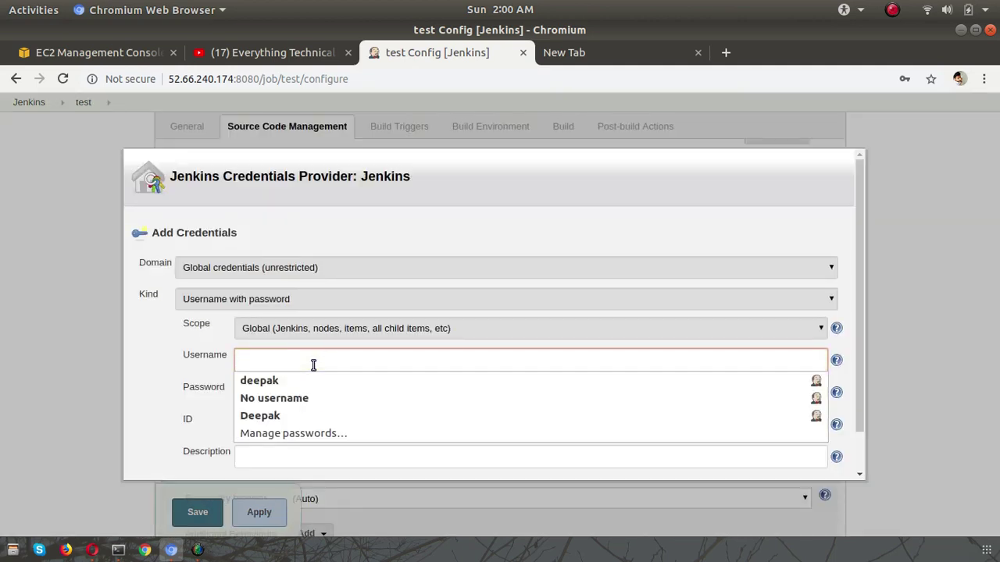
pyautogui.write('deep')
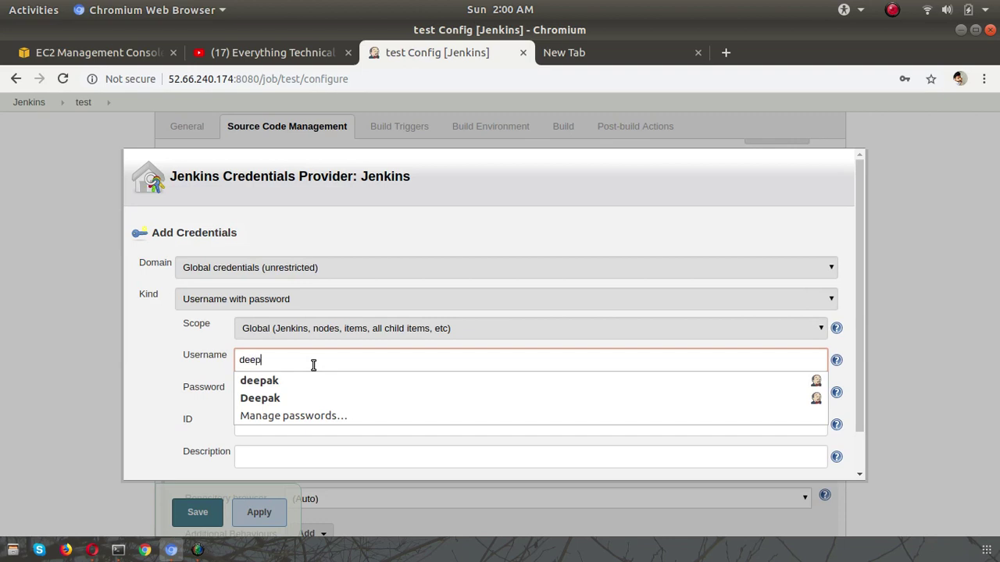
pyautogui.write('akk')
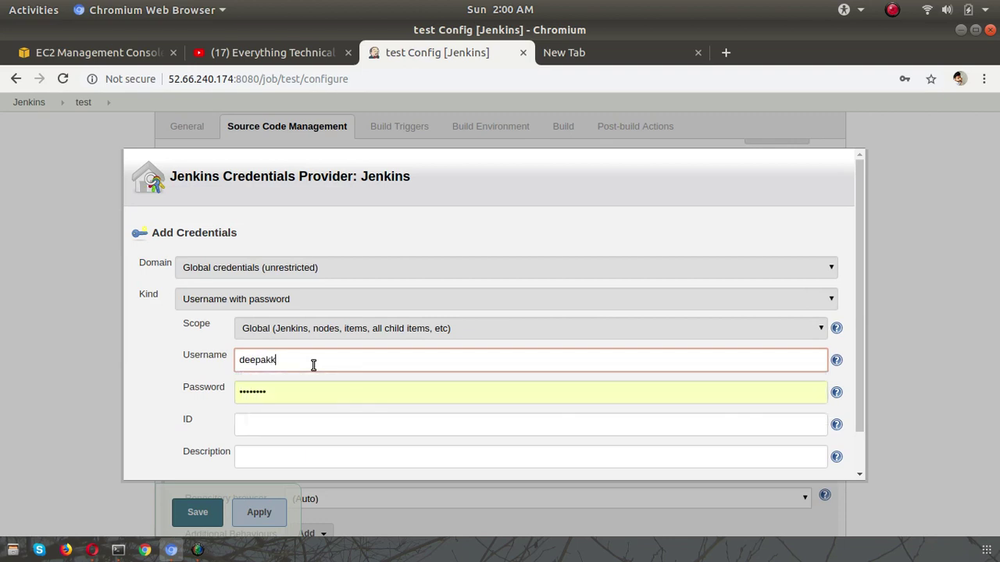
pyautogui.scroll(-1, 297, 416)
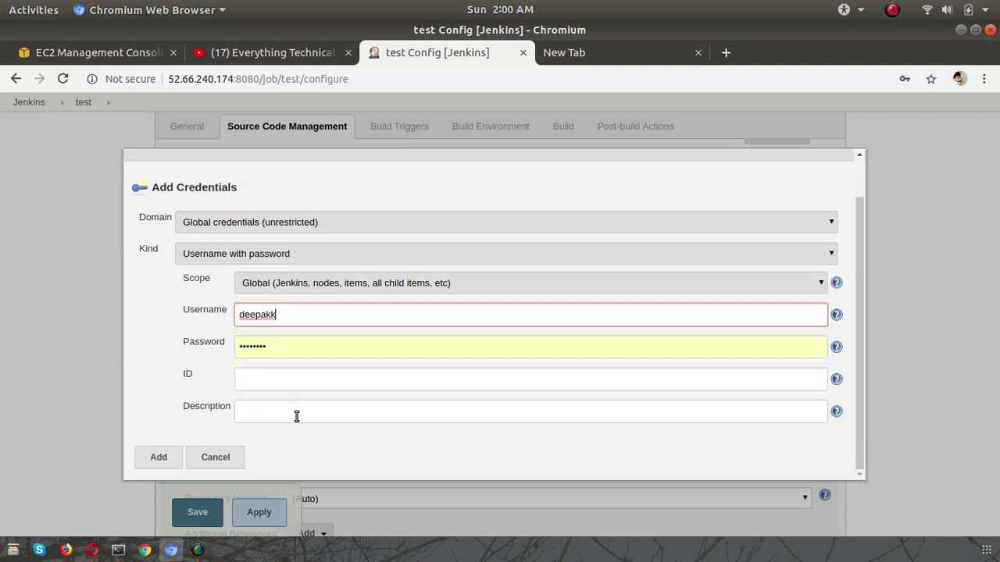
pyautogui.click(161, 459)
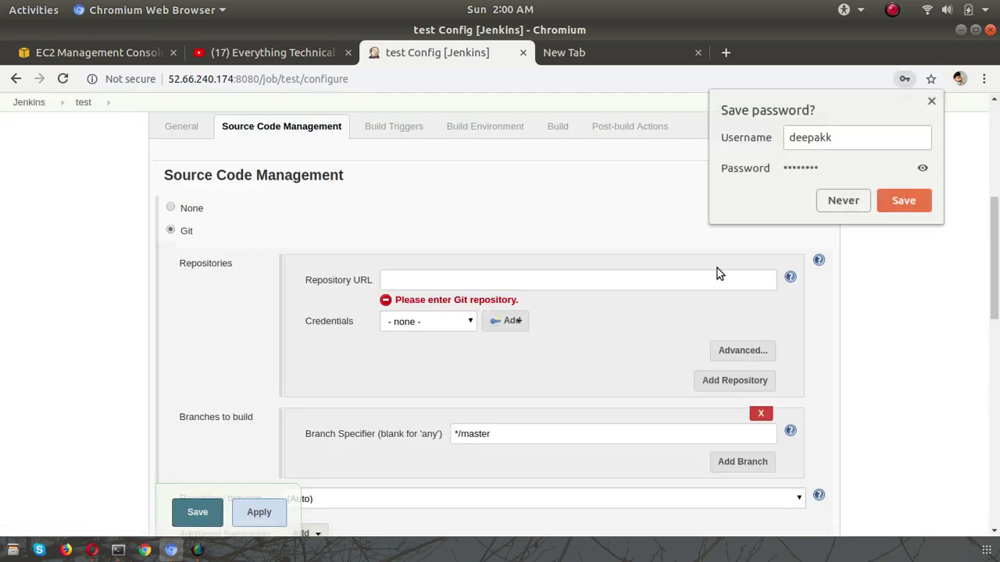
pyautogui.click(843, 200)
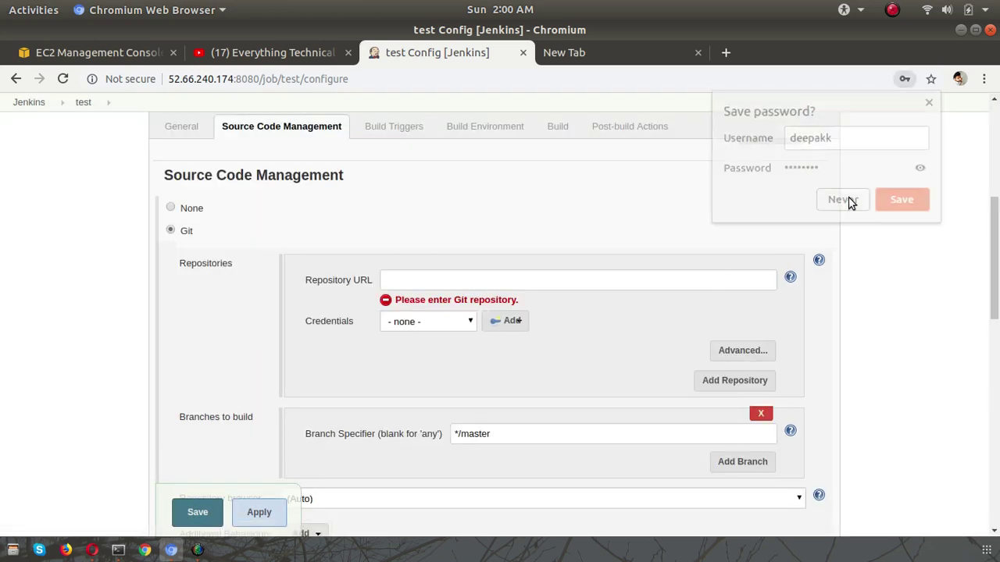
# - Leave the job configuration unsaved and go back to the Jenkins dashboard
pyautogui.scroll(5, 308, 250)
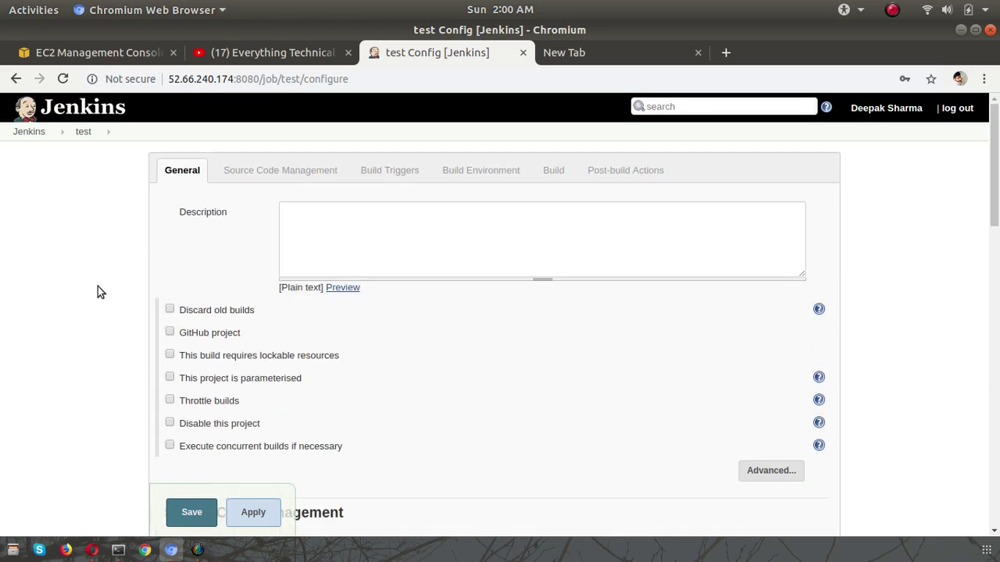
pyautogui.click(31, 131)
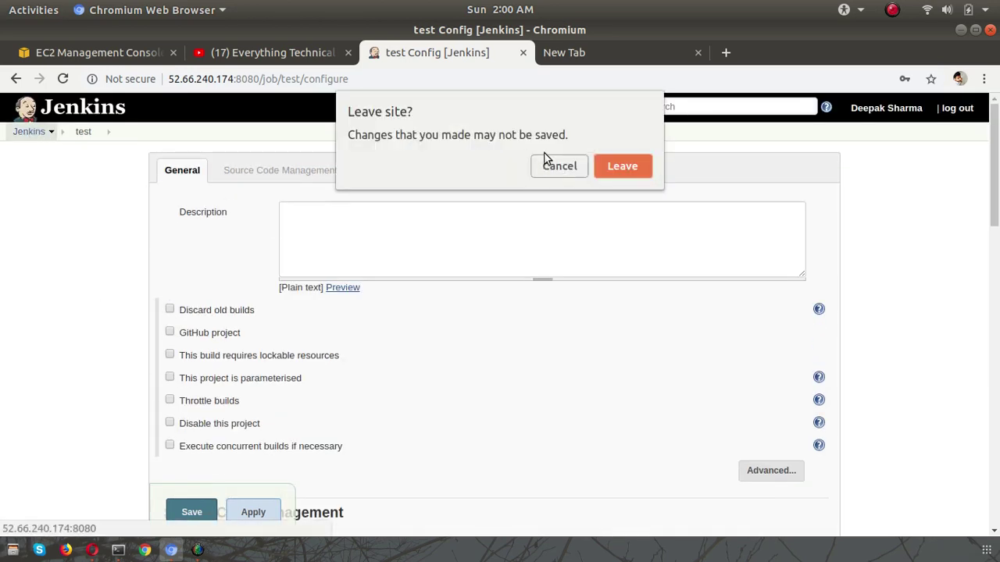
pyautogui.click(609, 175)
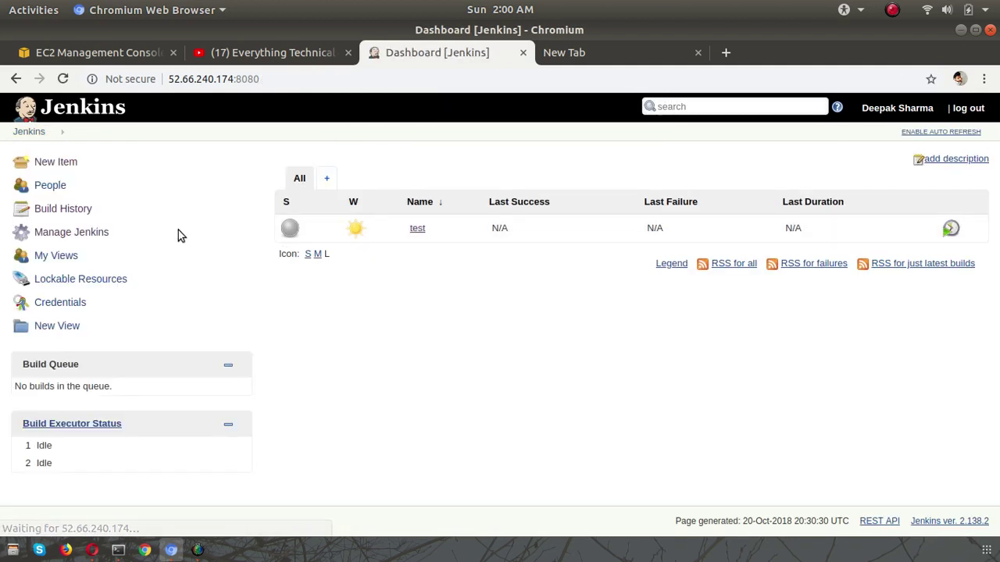
# - Uncheck 'Prevent Cross Site Request Forgery exploits' in Configure Global Security, then apply and save
pyautogui.click(51, 234)
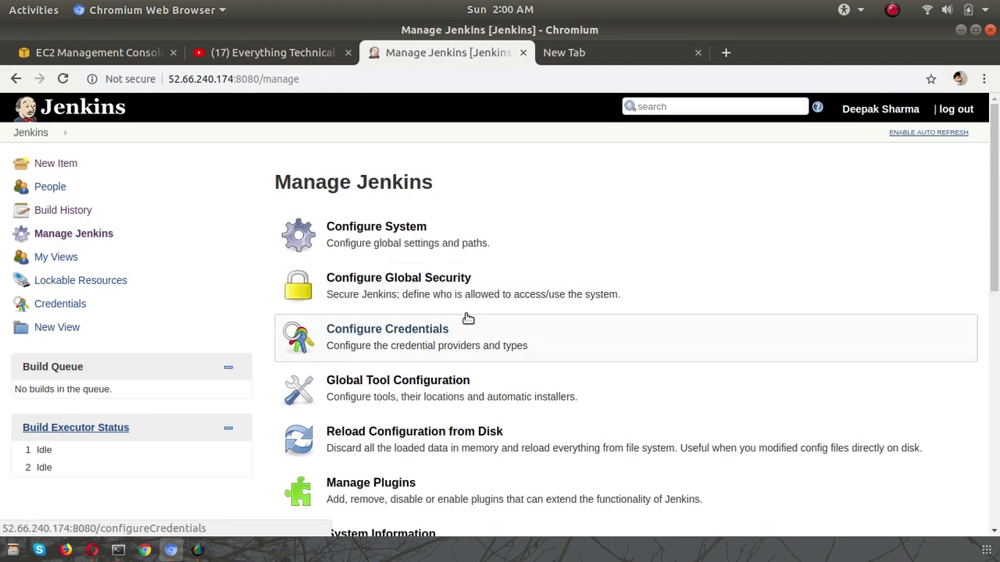
pyautogui.click(424, 289)
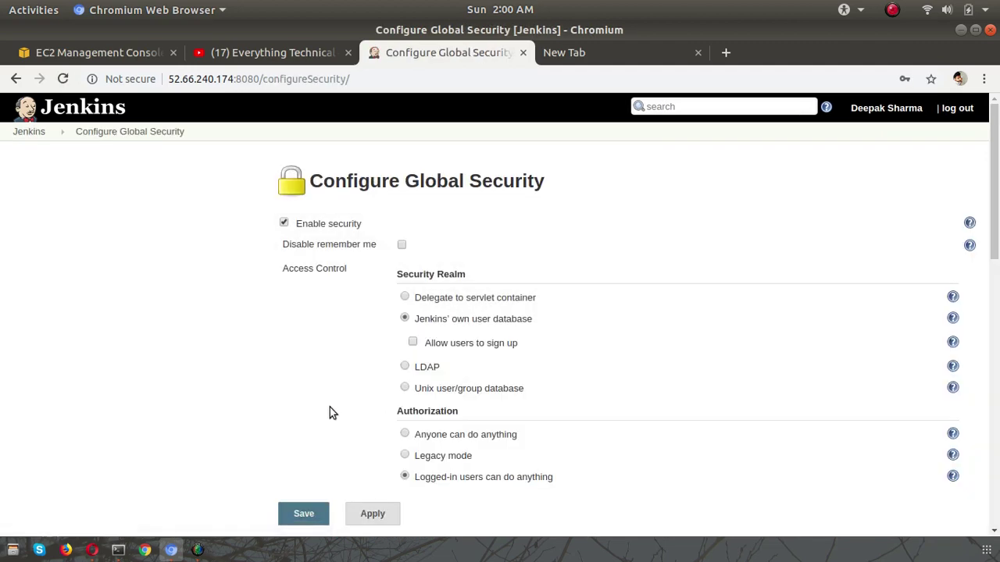
pyautogui.scroll(-5, 330, 413)
pyautogui.scroll(-8, 329, 407)
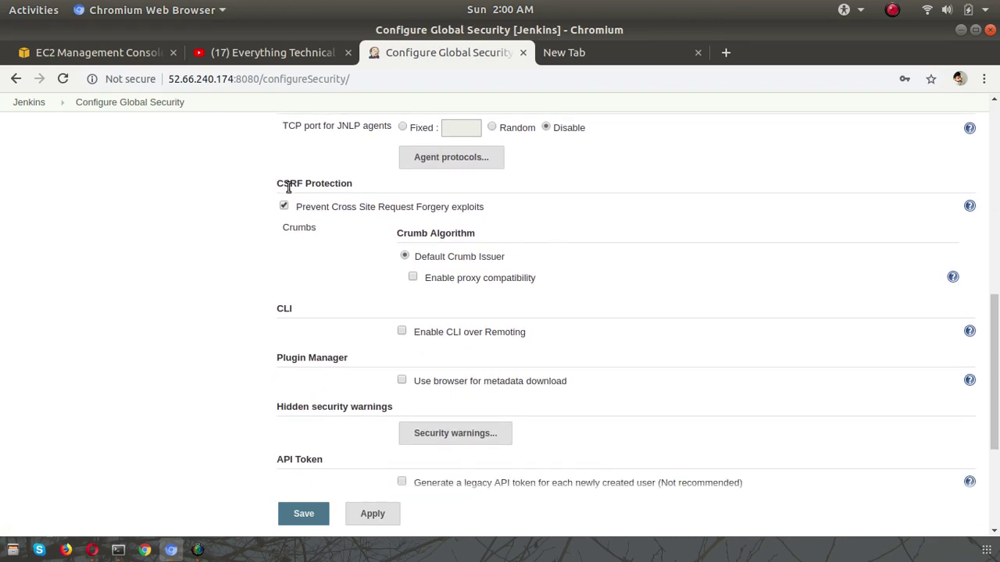
pyautogui.click(284, 207)
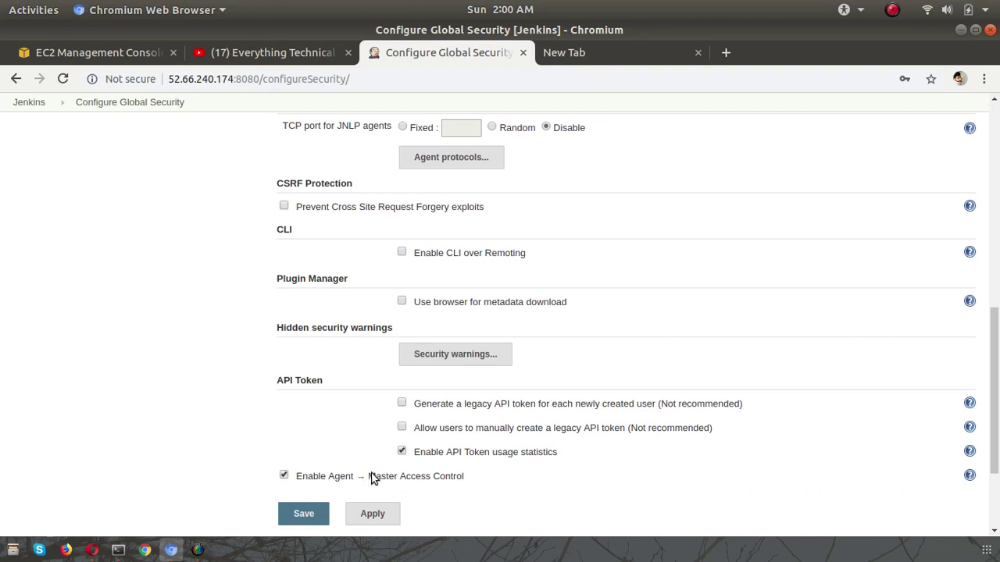
pyautogui.click(370, 516)
pyautogui.click(303, 514)
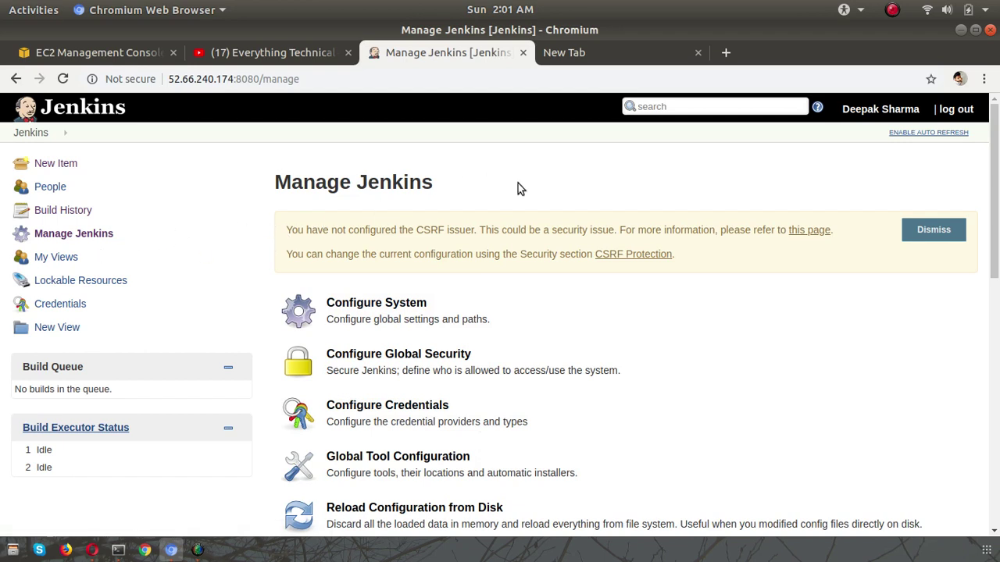
# - Delete the 'test' project from the dashboard and confirm the deletion
pyautogui.click(28, 132)
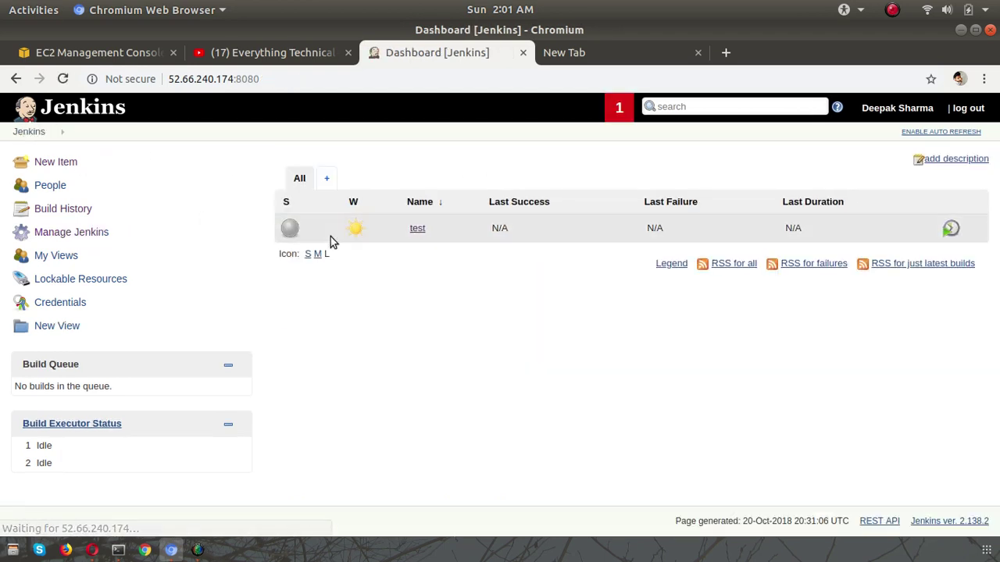
pyautogui.click(431, 231)
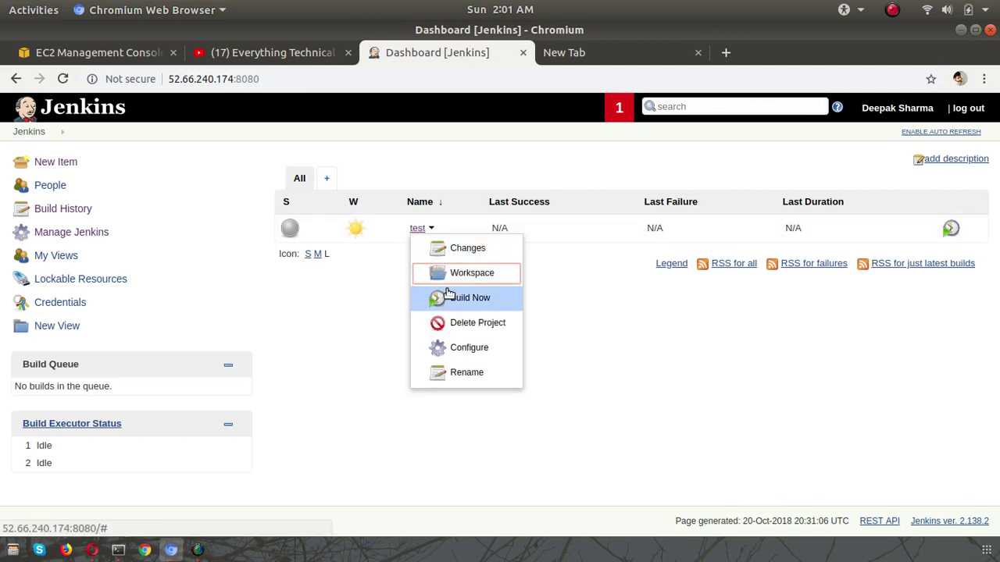
pyautogui.click(453, 323)
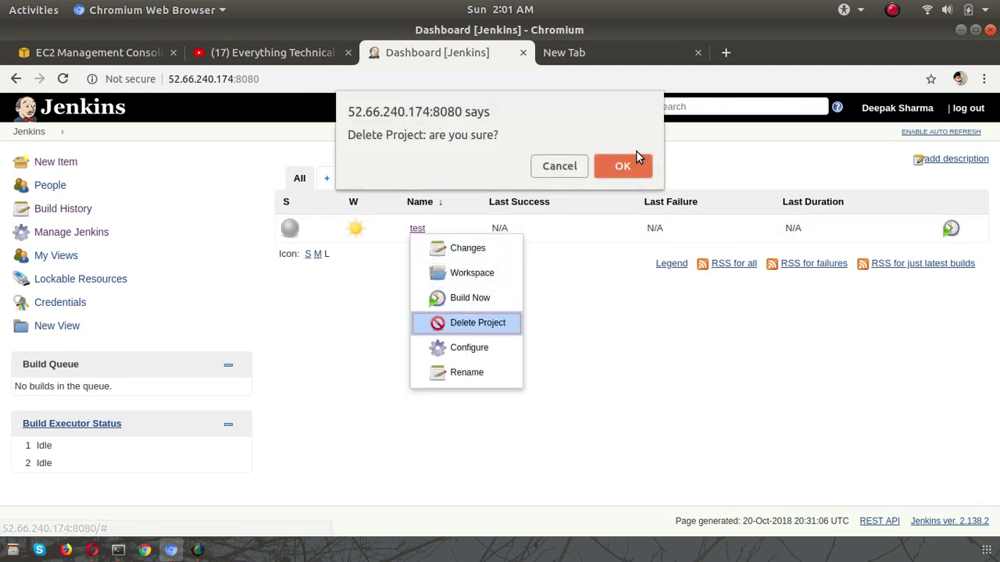
pyautogui.click(630, 160)
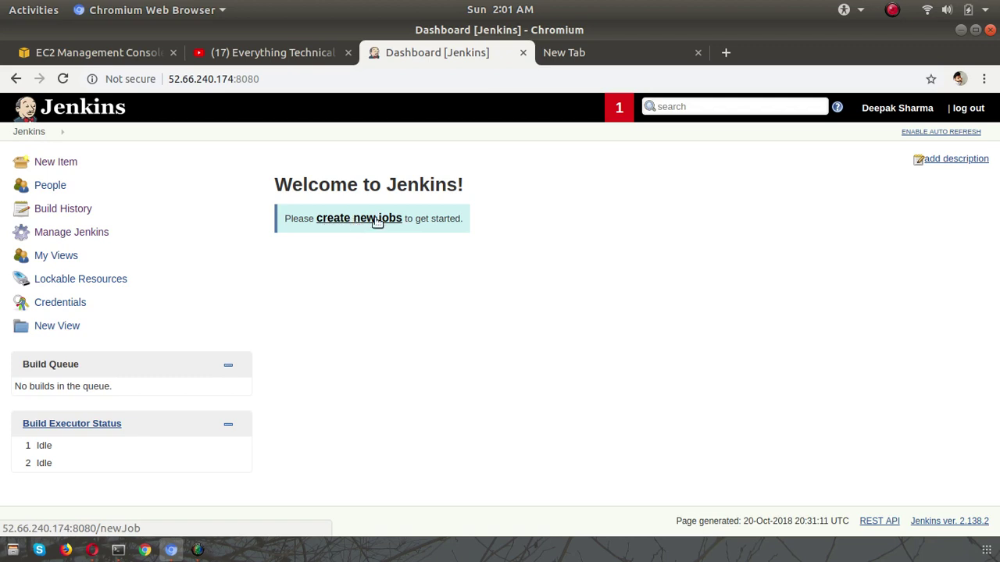
# - Create a new Freestyle project named 'test' through New Item
pyautogui.click(63, 166)
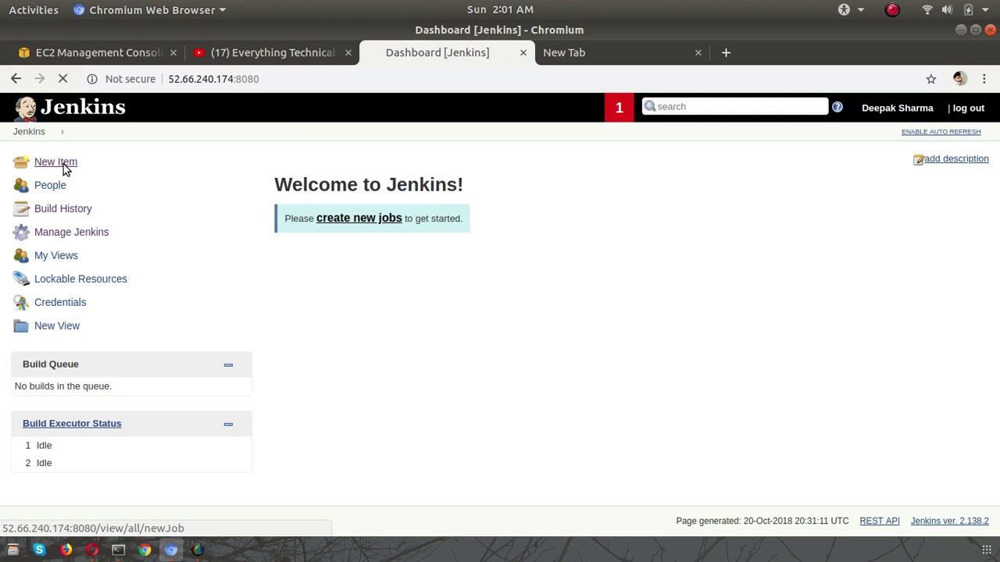
pyautogui.click(299, 200)
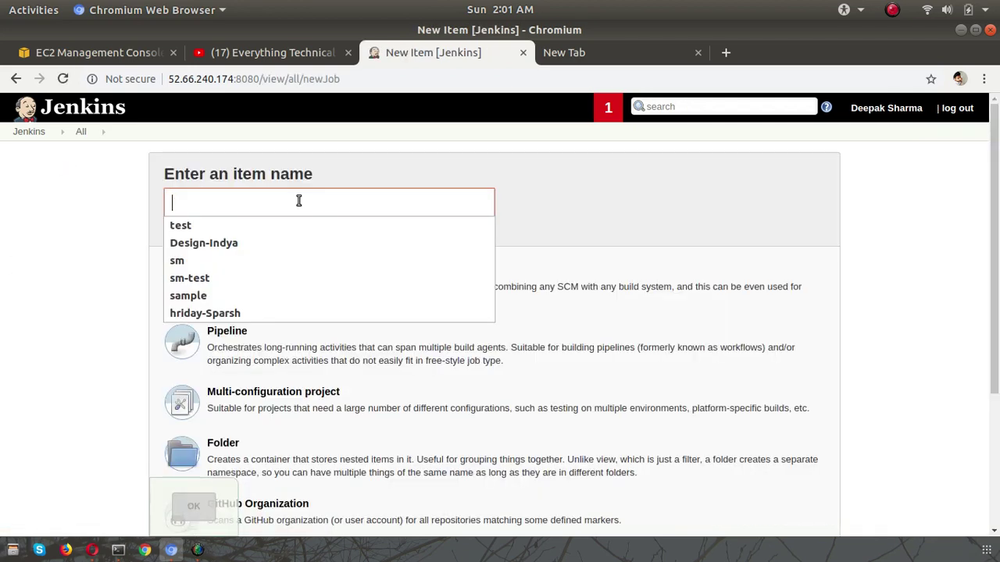
pyautogui.write('test')
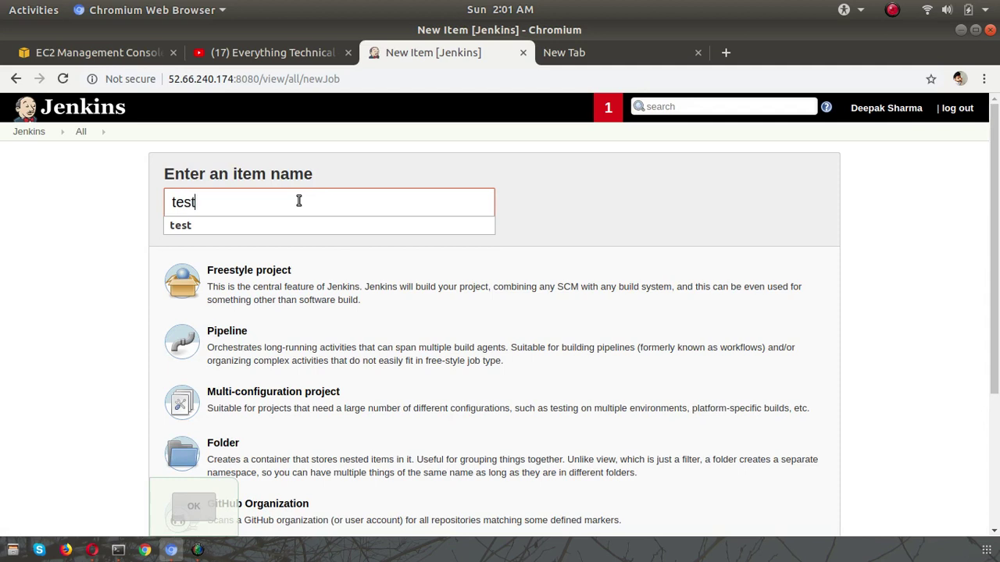
pyautogui.click(246, 227)
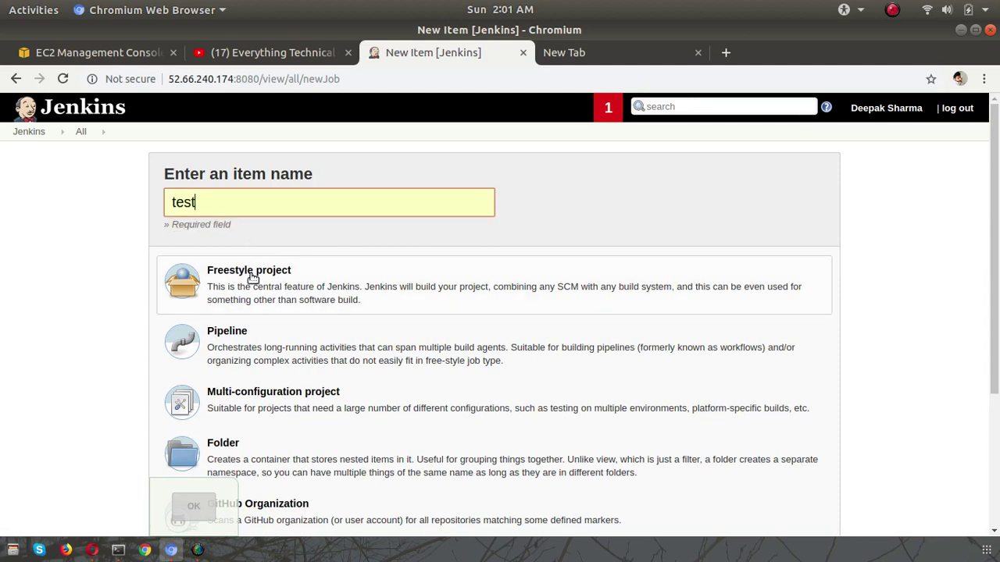
pyautogui.click(252, 278)
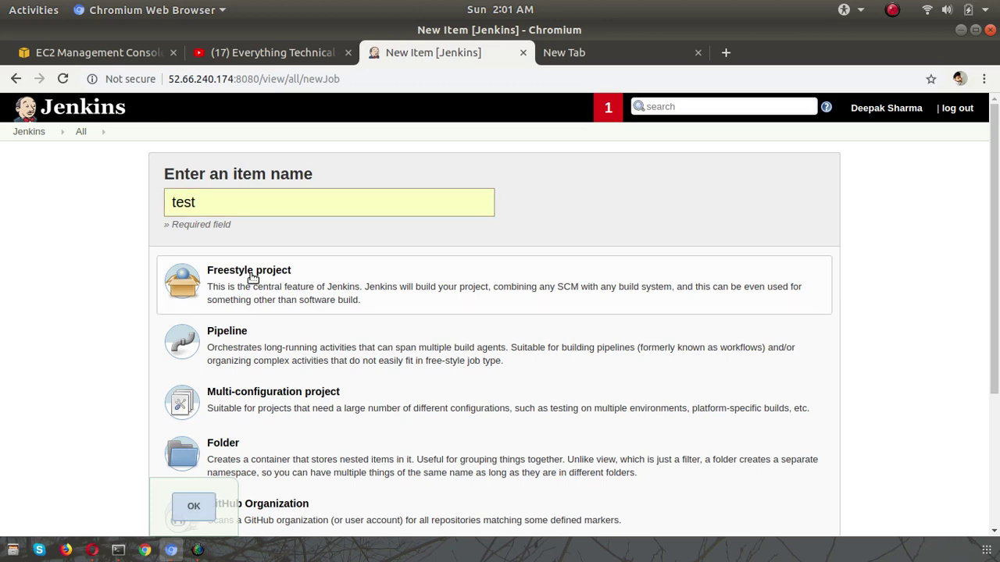
pyautogui.click(193, 507)
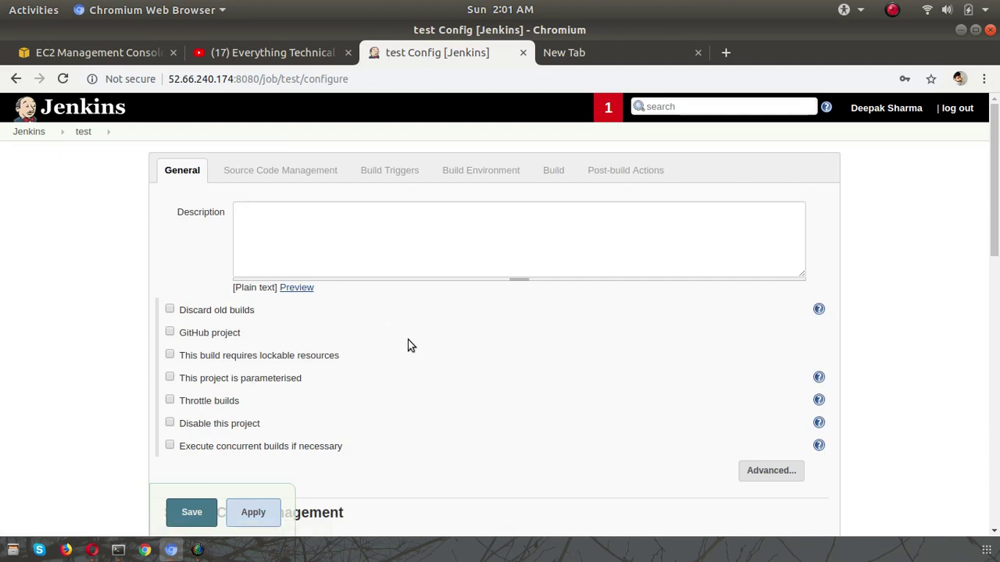
# - Select Git under Source Code Management and focus the empty Repository URL field
pyautogui.scroll(-5, 409, 346)
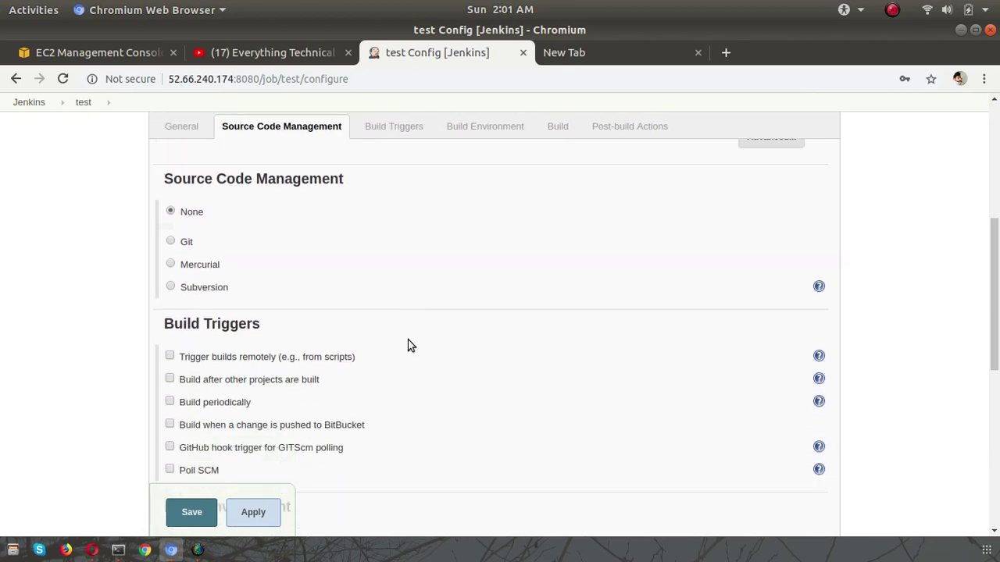
pyautogui.scroll(5, 409, 345)
pyautogui.scroll(-3, 409, 345)
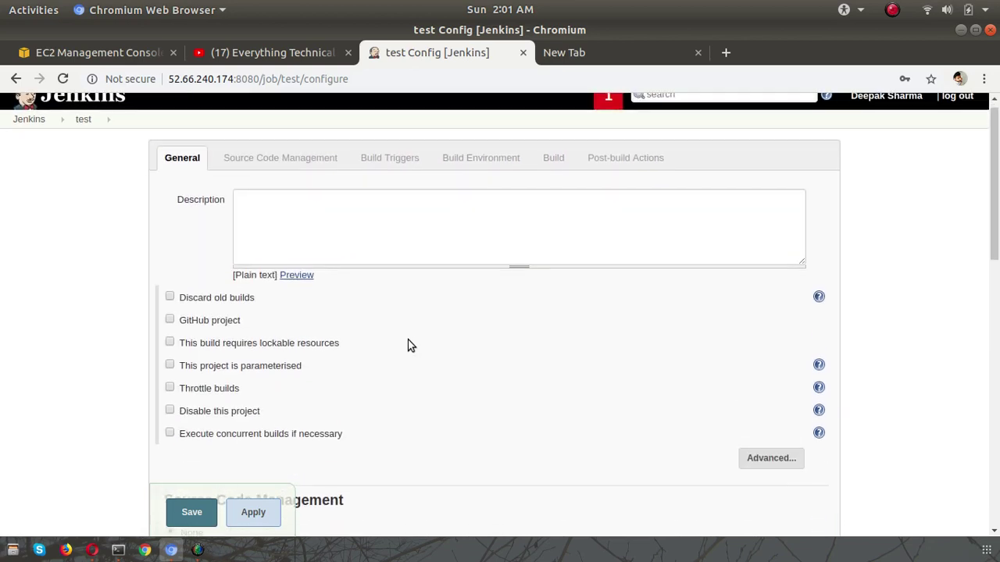
pyautogui.scroll(-1, 409, 345)
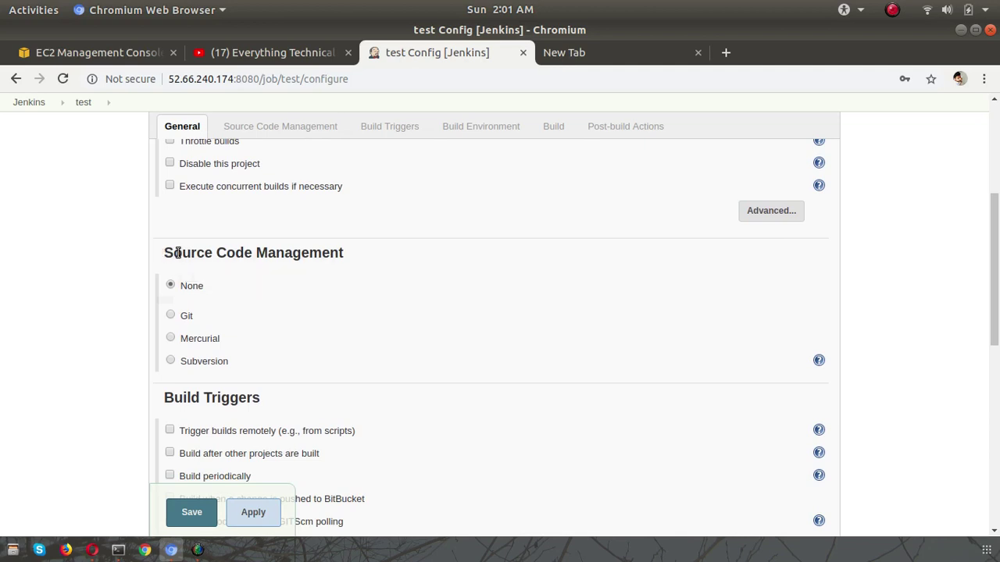
pyautogui.moveTo(168, 253); pyautogui.dragTo(346, 259)
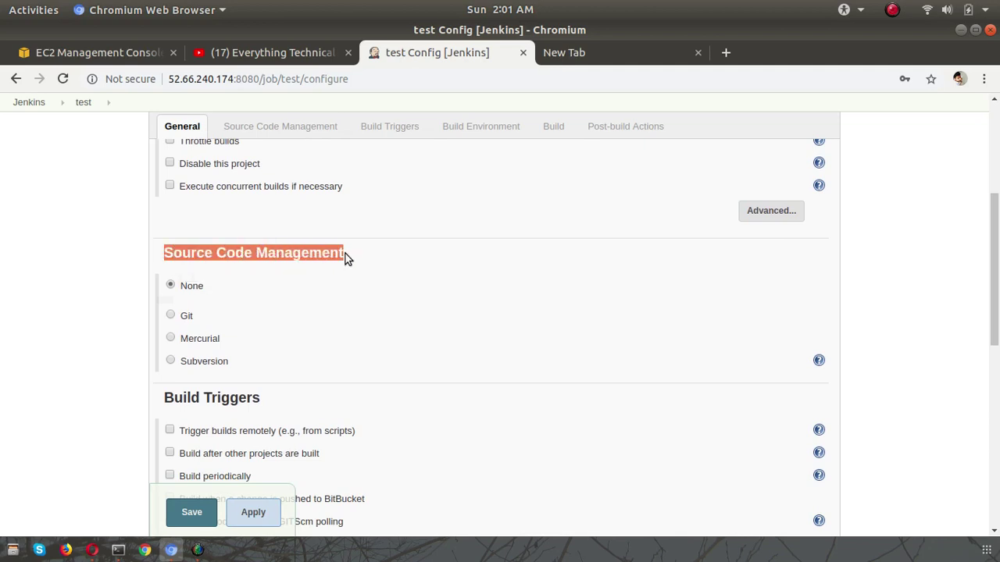
pyautogui.click(170, 315)
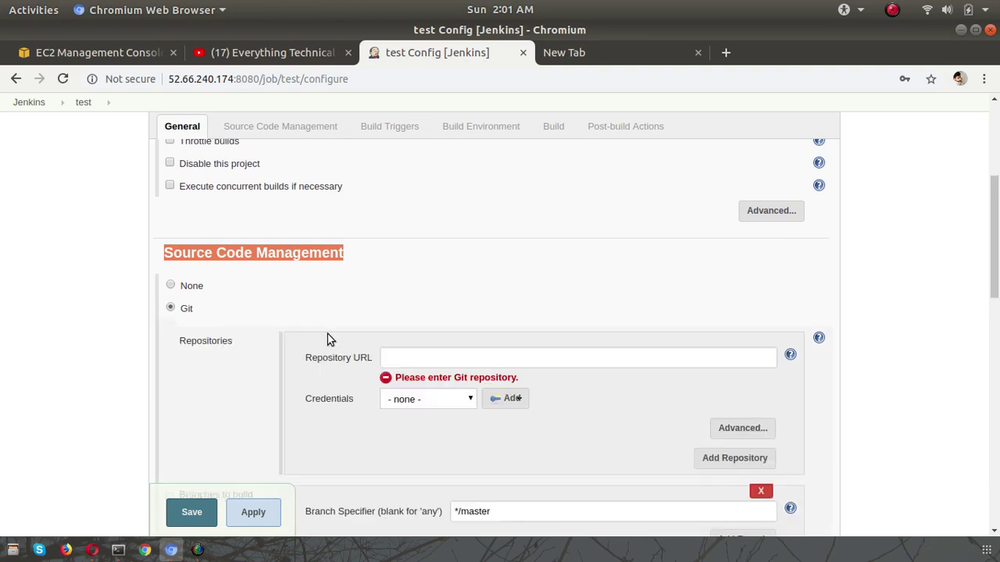
pyautogui.click(468, 362)
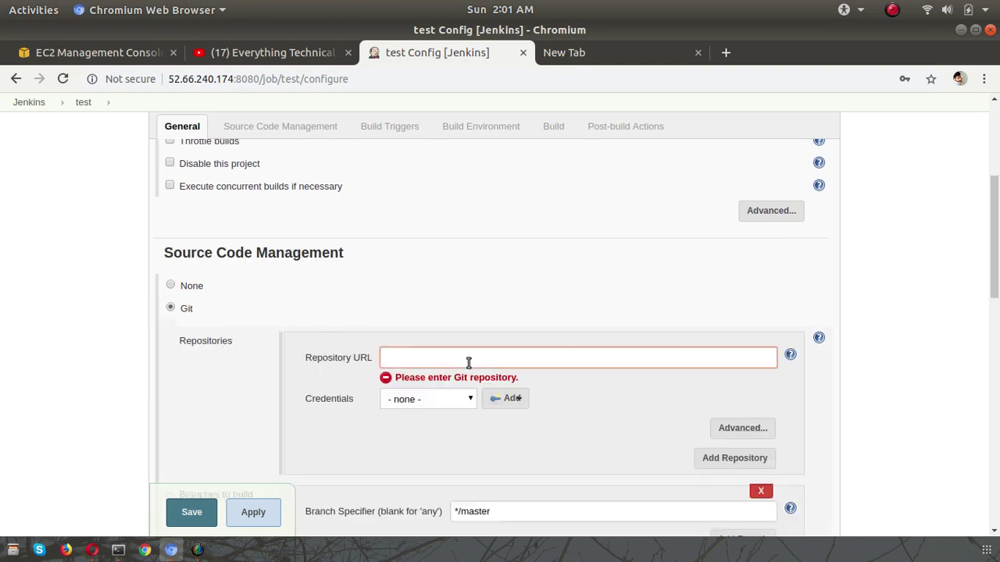
pyautogui.click(92, 552)
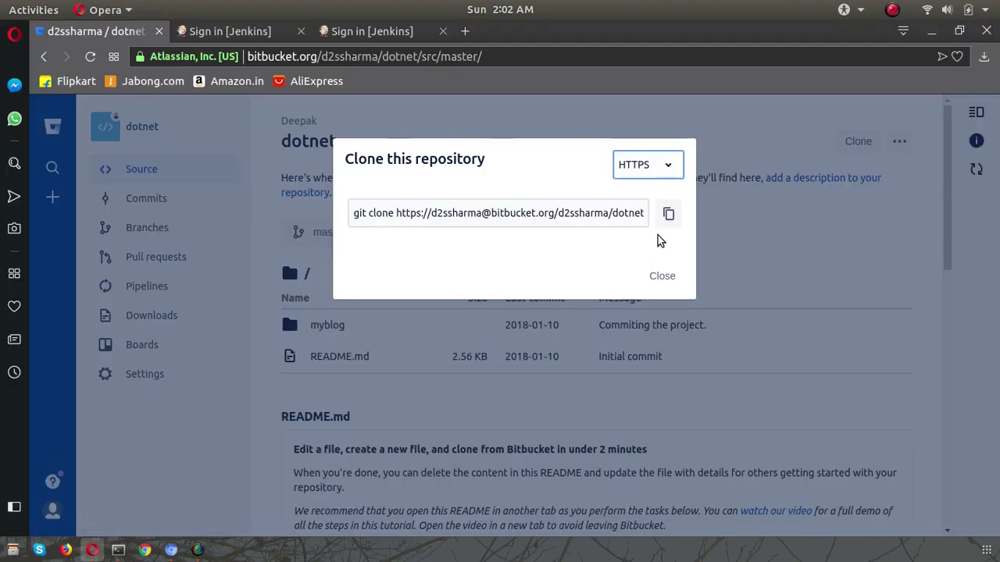
# - Copy the dotnet repository's HTTPS clone command from Bitbucket and return to Jenkins
pyautogui.click(662, 276)
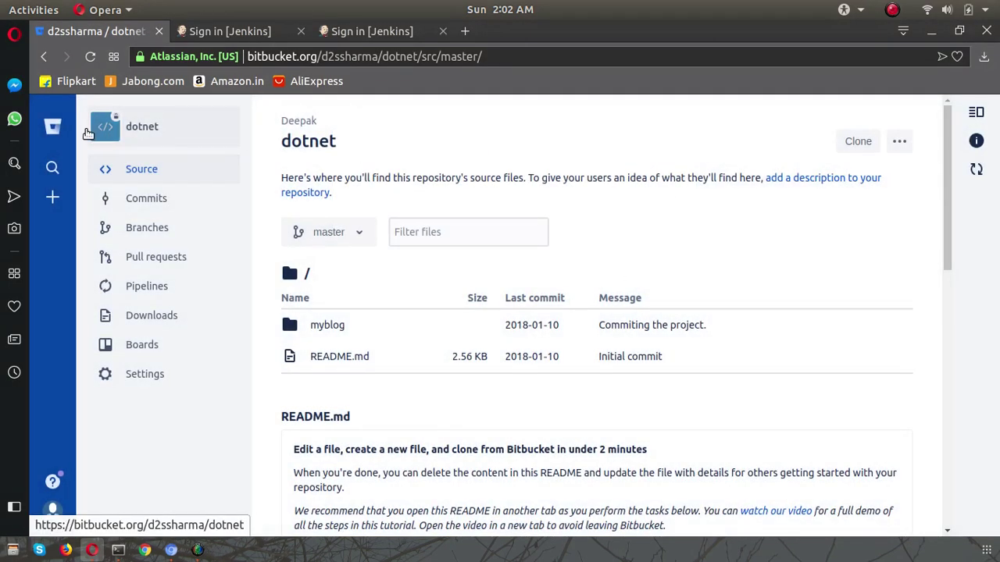
pyautogui.click(55, 127)
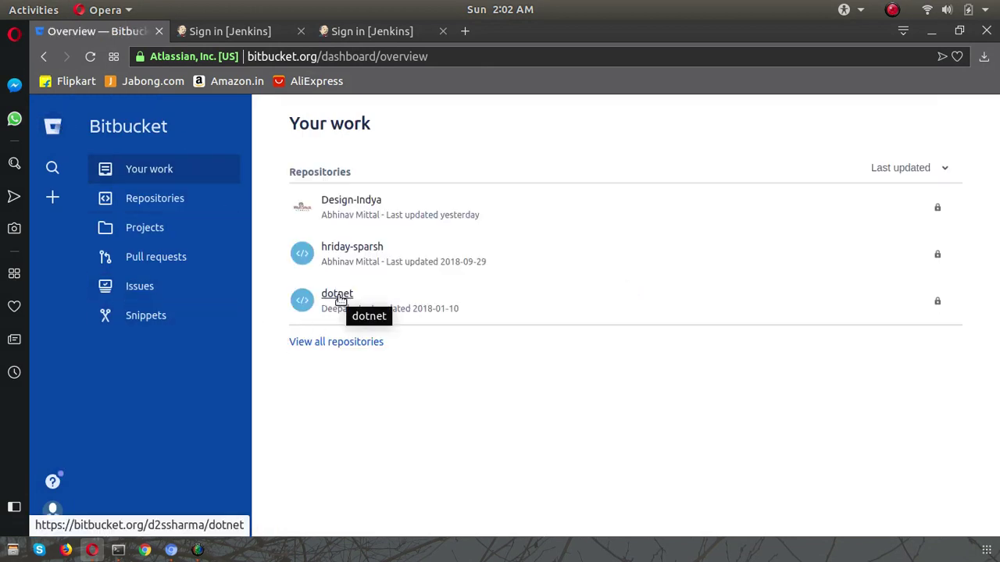
pyautogui.click(341, 299)
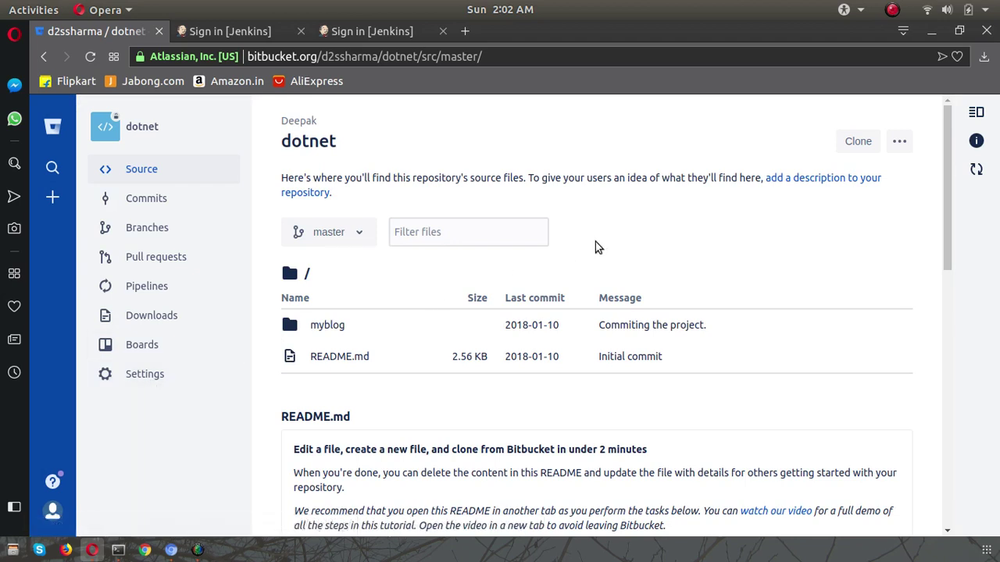
pyautogui.click(859, 143)
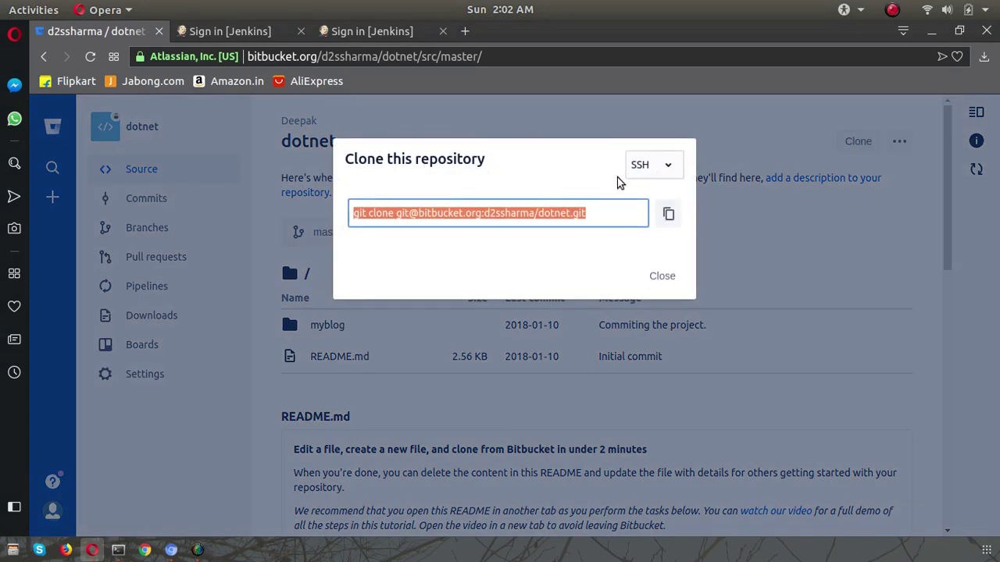
pyautogui.click(668, 165)
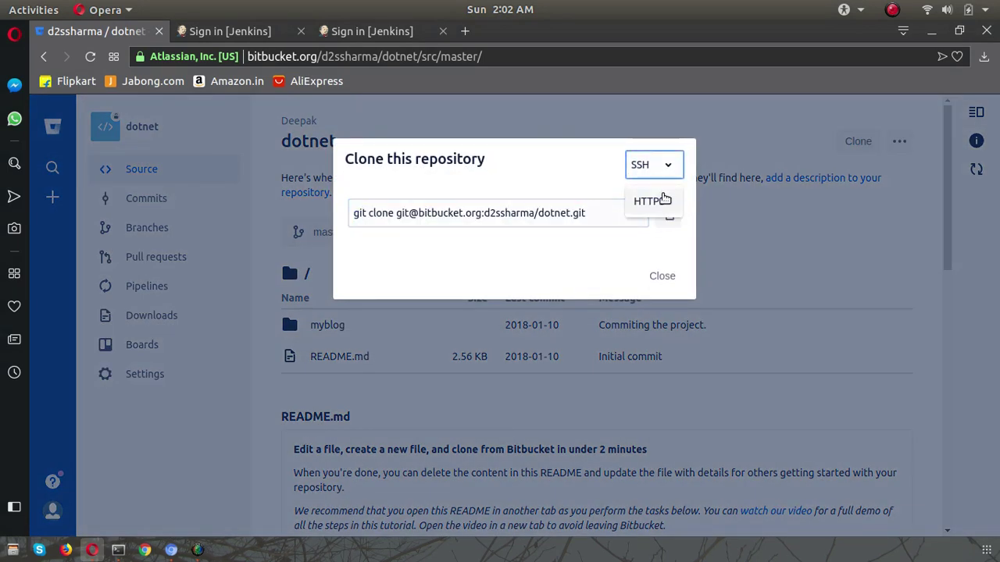
pyautogui.click(664, 201)
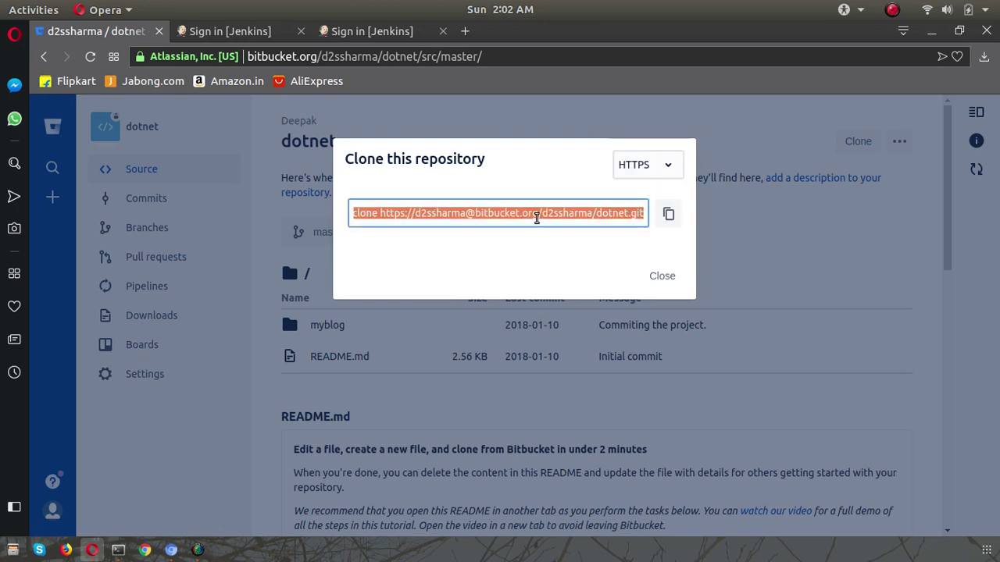
pyautogui.click(170, 550)
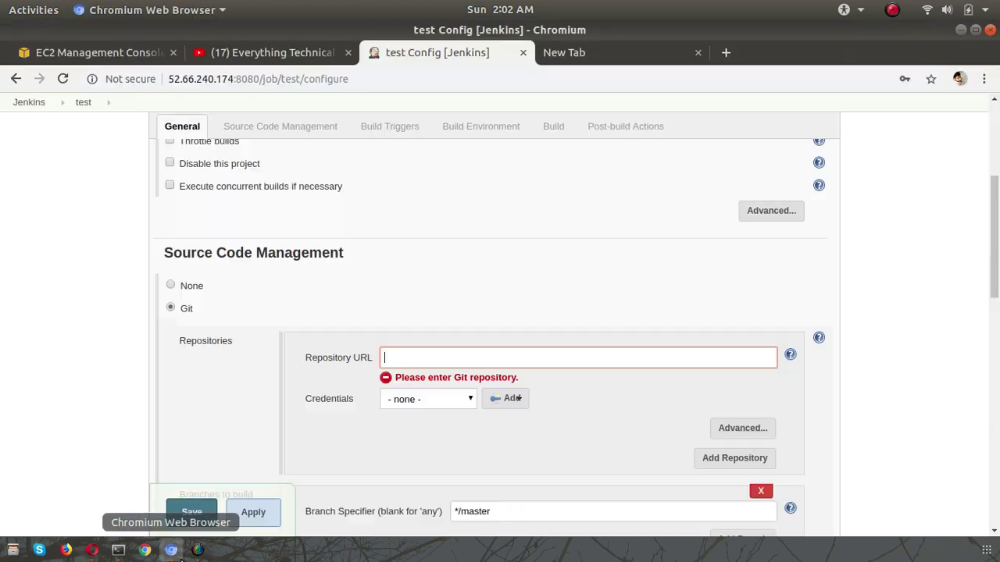
# - Paste the dotnet.git HTTPS address as Repository URL and open the Credentials Add menu
pyautogui.click(417, 359)
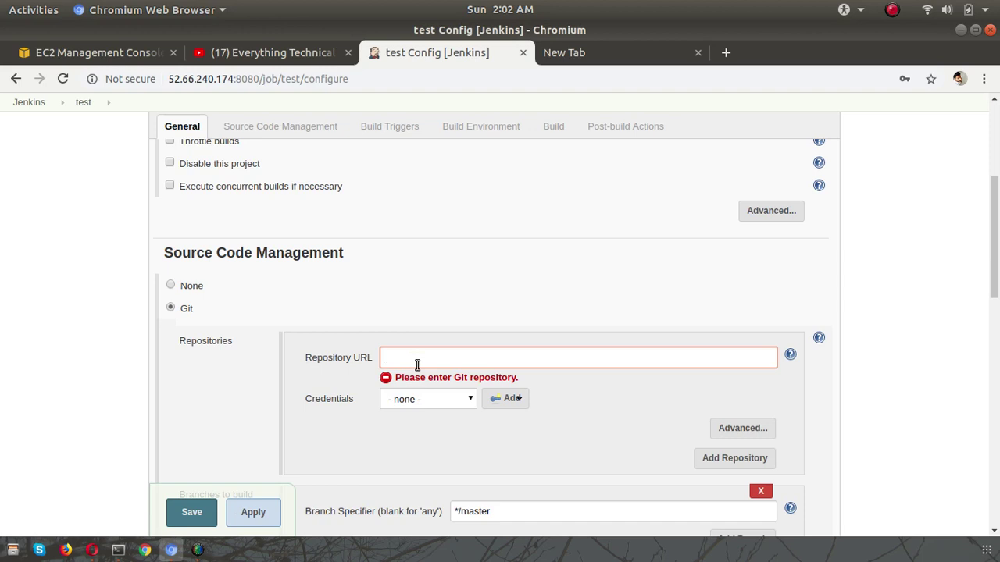
pyautogui.hotkey('ctrl', 'v')
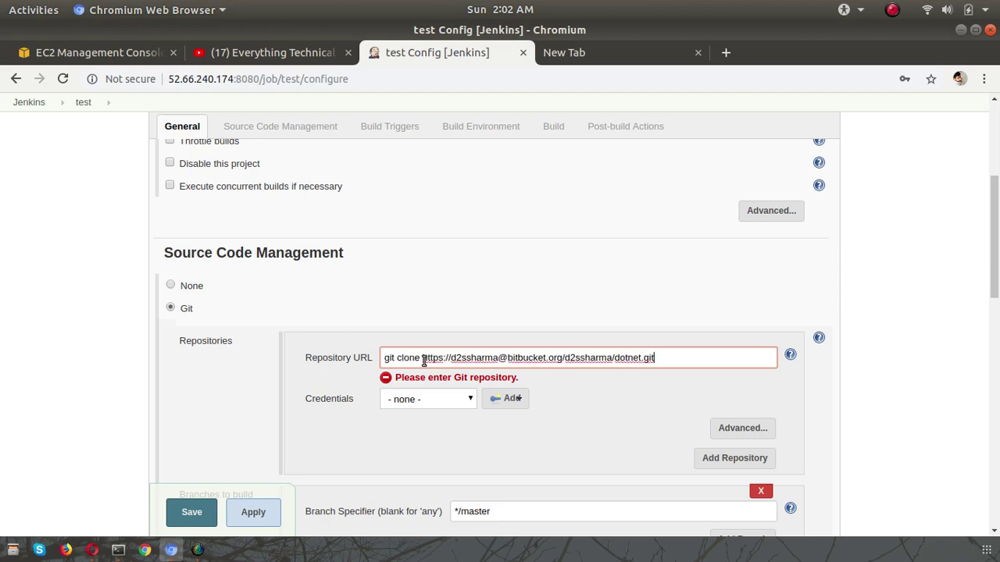
pyautogui.press('BackSpace')
pyautogui.press('BackSpace')
pyautogui.press('BackSpace')
pyautogui.press('BackSpace')
pyautogui.press('BackSpace')
pyautogui.press('BackSpace')
pyautogui.press('BackSpace')
pyautogui.press('BackSpace')
pyautogui.press('BackSpace')
pyautogui.press('BackSpace')
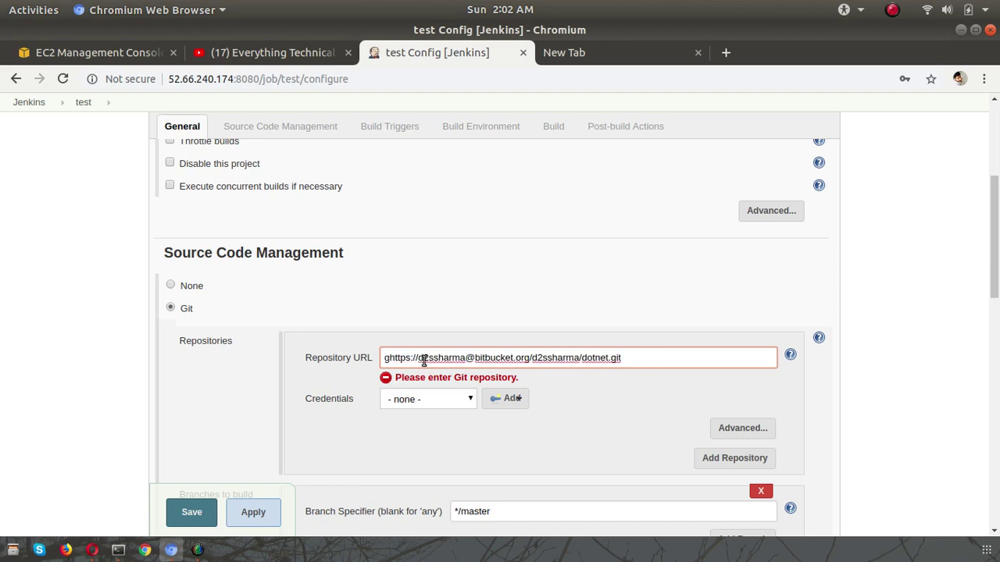
pyautogui.click(605, 410)
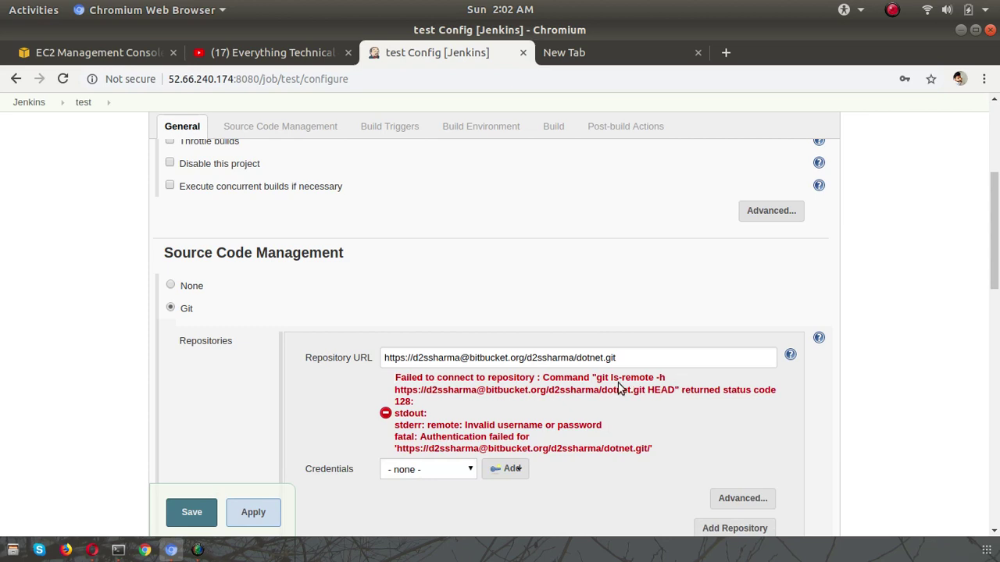
pyautogui.click(512, 471)
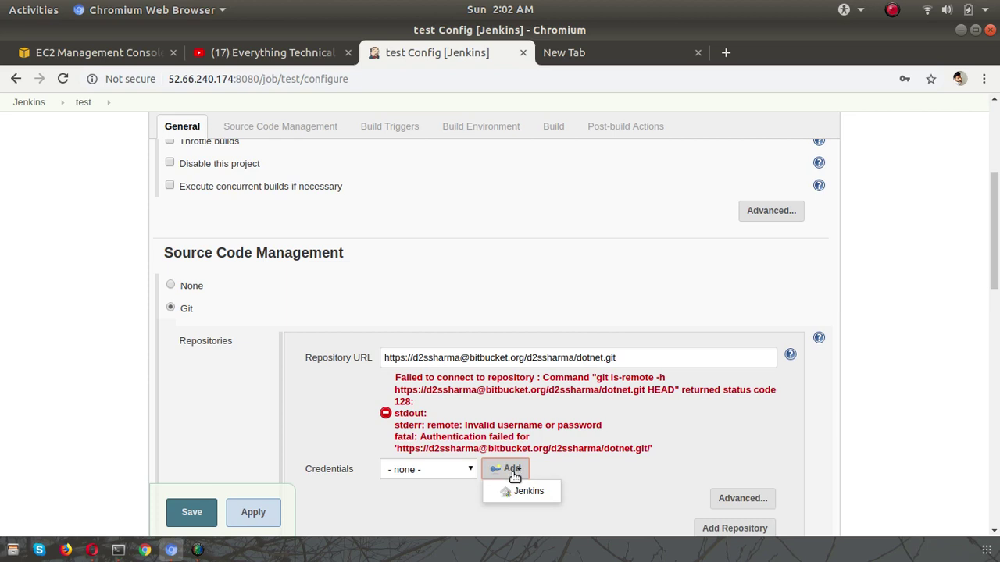
# - Add a Jenkins username-and-password credential with the Bitbucket account's username and password
pyautogui.click(520, 491)
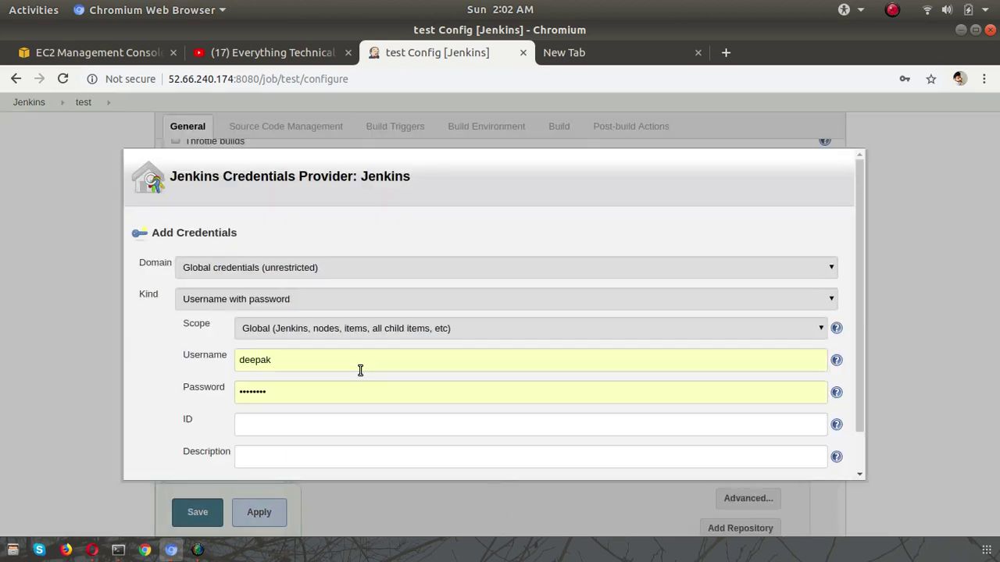
pyautogui.click(309, 360)
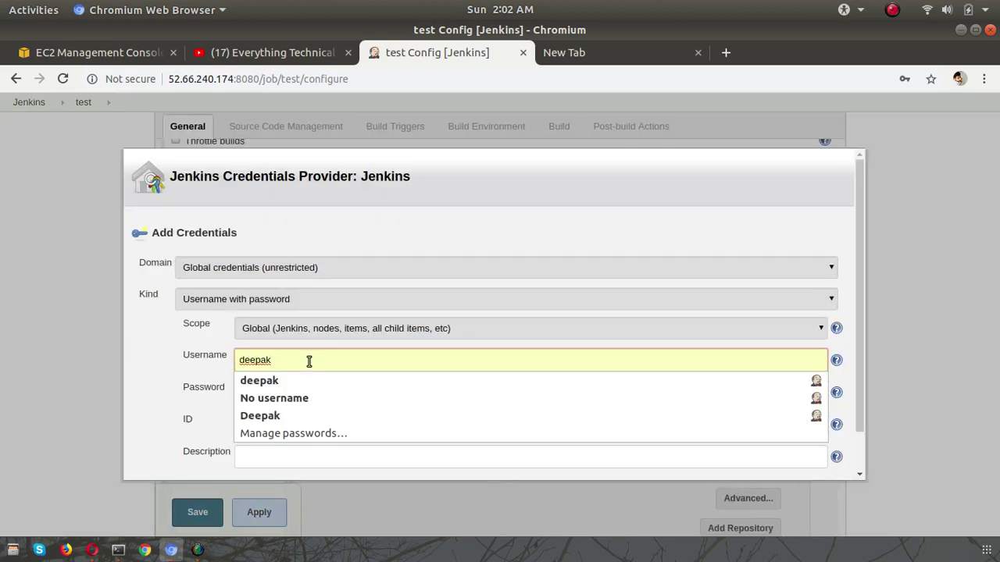
pyautogui.press('BackSpace')
pyautogui.press('BackSpace')
pyautogui.press('BackSpace')
pyautogui.press('BackSpace')
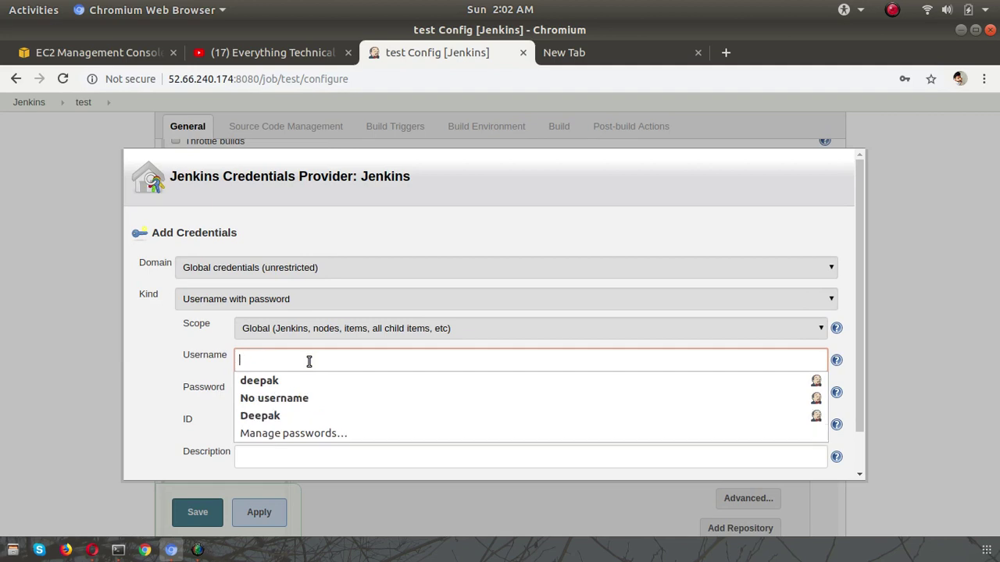
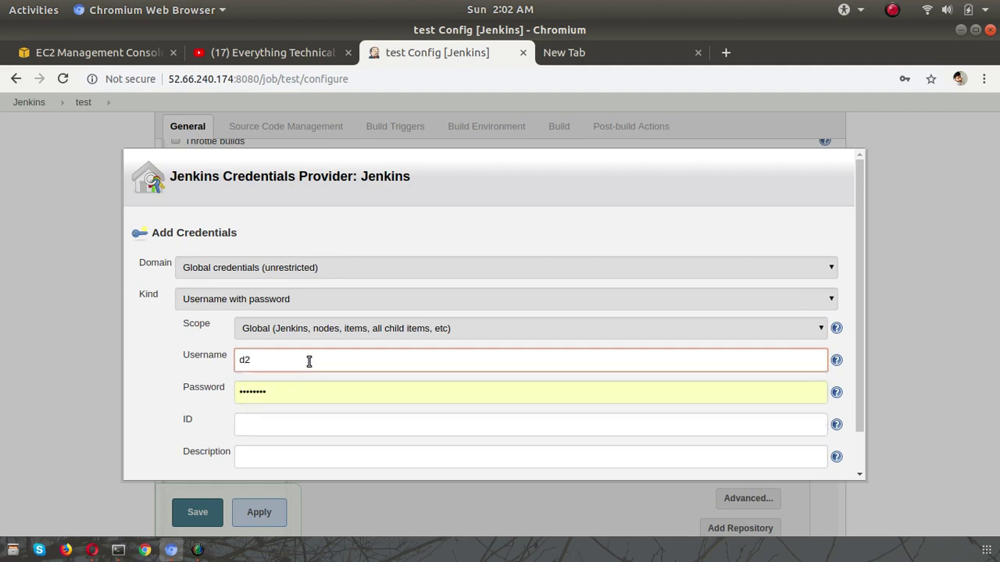
pyautogui.press('Tab')
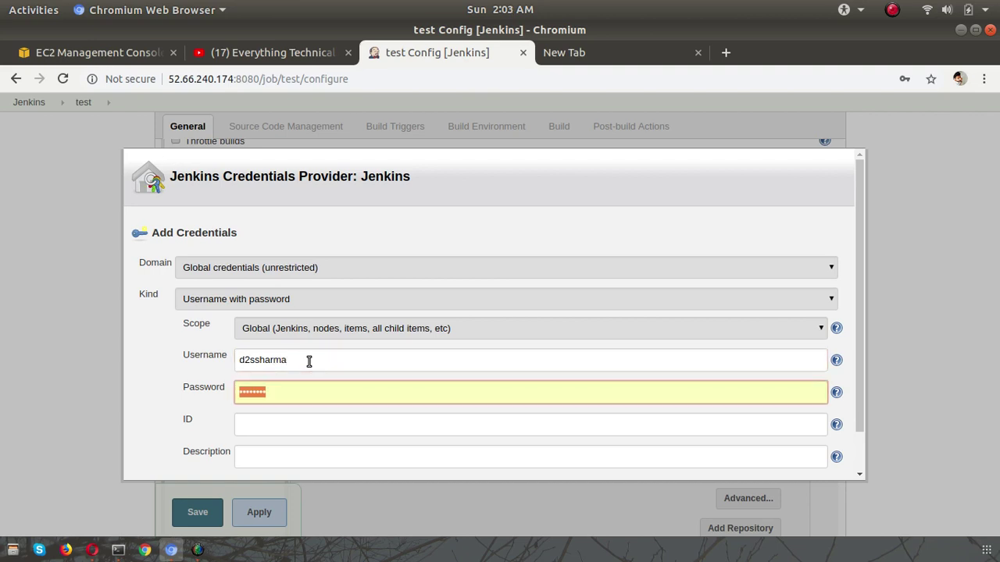
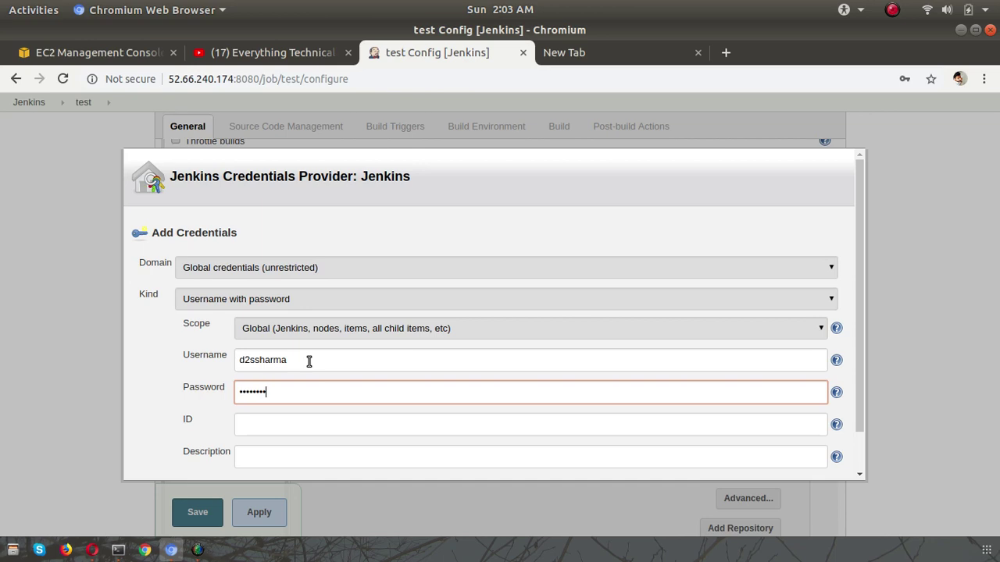
pyautogui.scroll(-1, 229, 419)
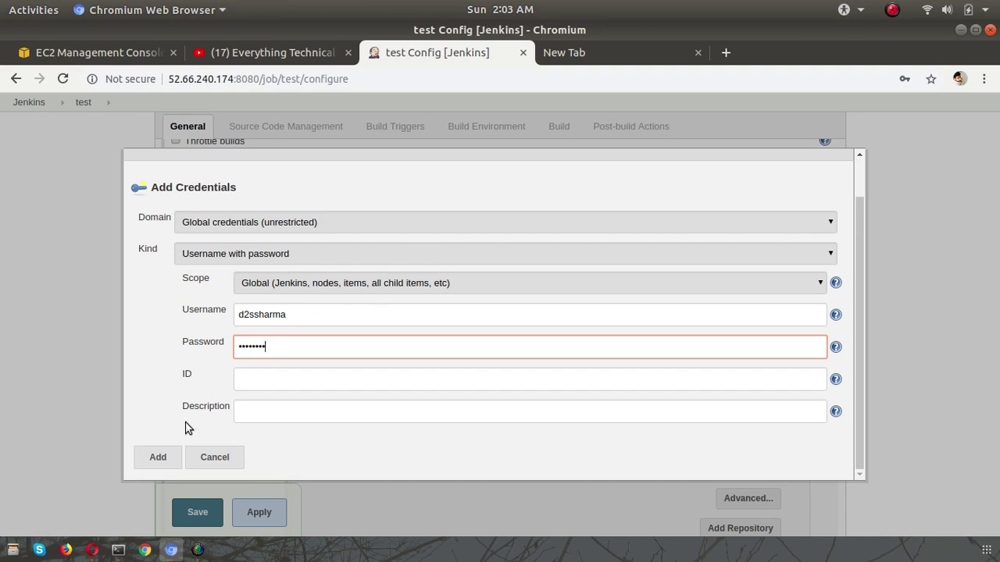
pyautogui.click(157, 465)
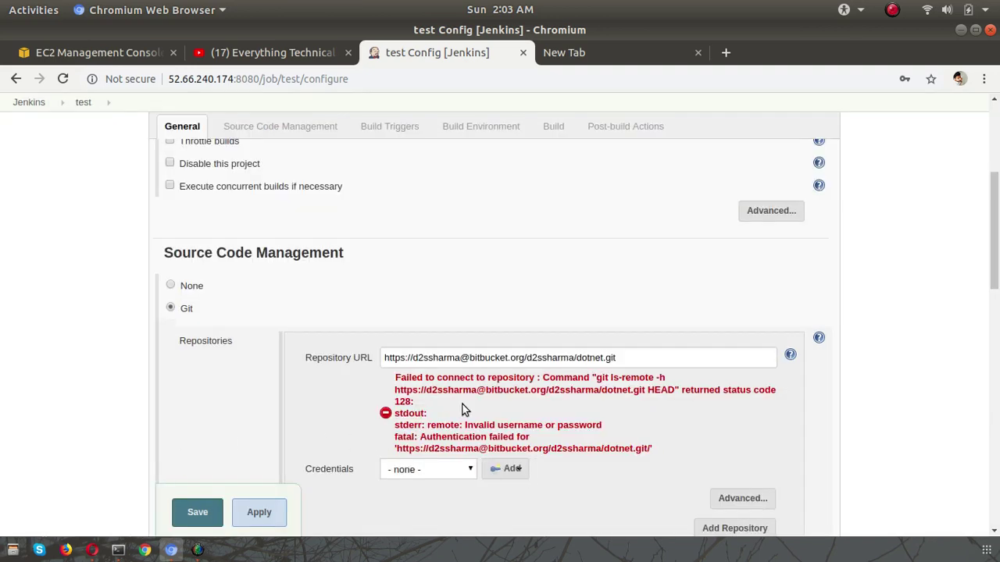
# - Choose the Bitbucket username-and-password credential for the repository URL, clearing the authentication error
pyautogui.scroll(-3, 462, 408)
pyautogui.click(436, 336)
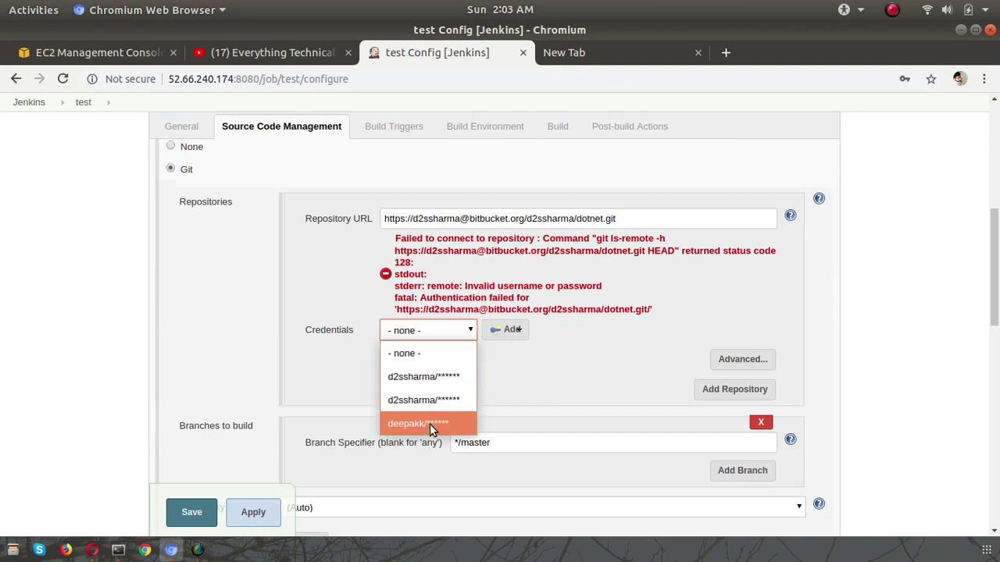
pyautogui.click(421, 376)
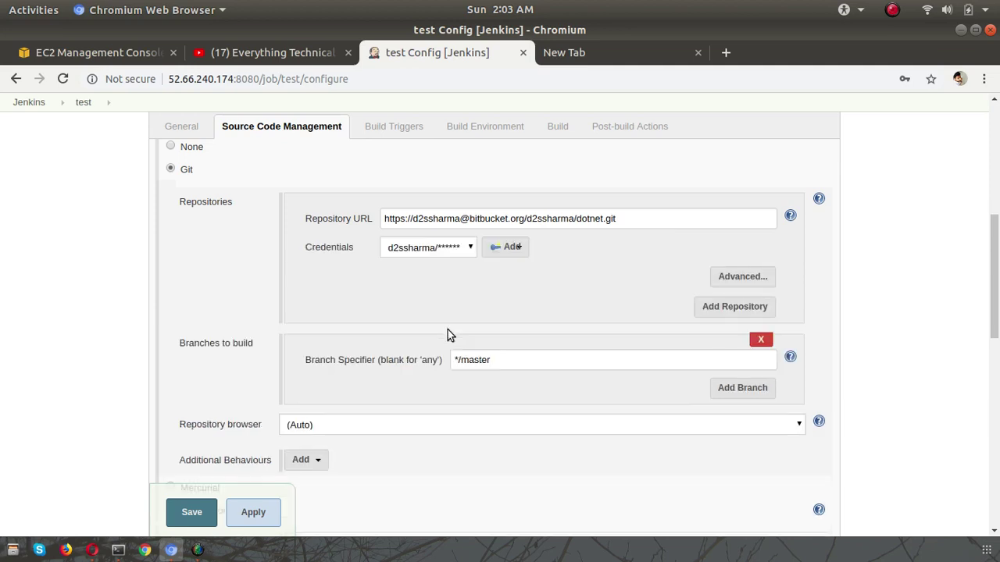
pyautogui.click(437, 247)
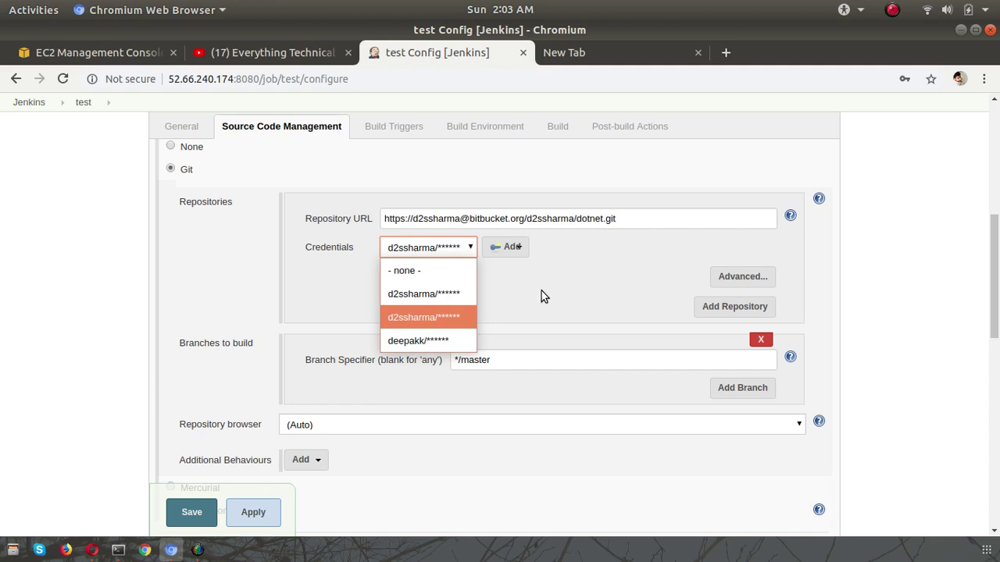
pyautogui.click(449, 293)
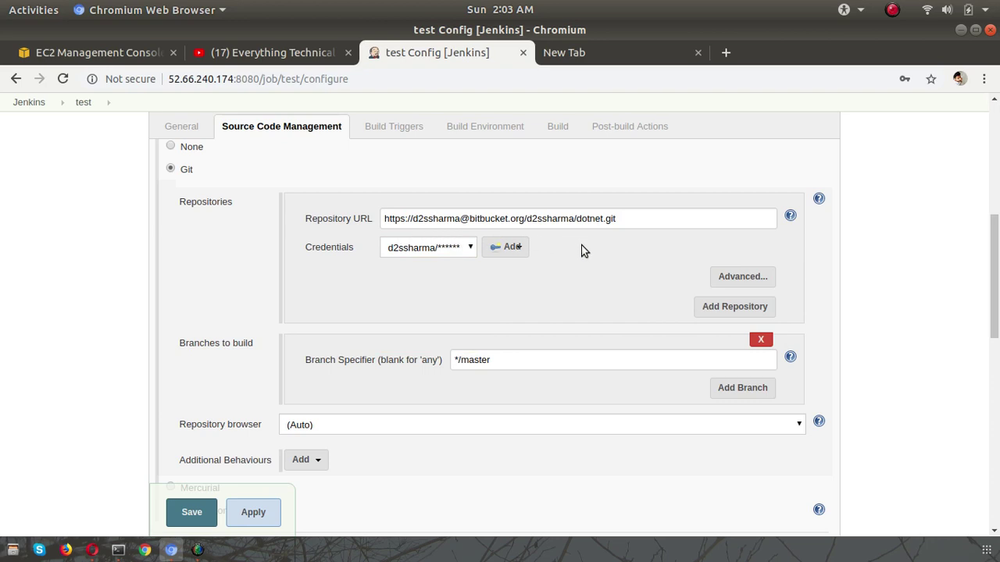
pyautogui.click(533, 221)
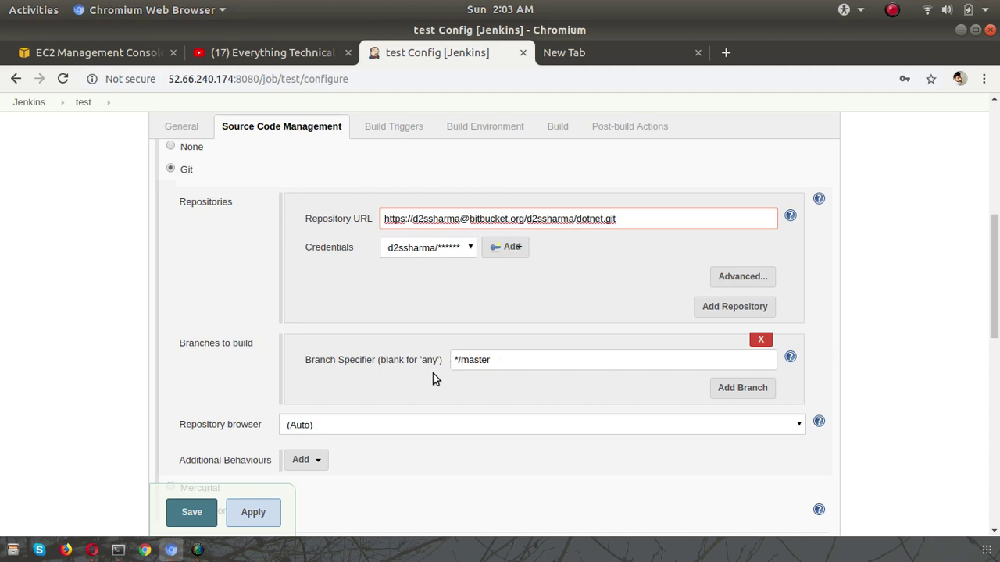
# - Under Build Triggers, enable 'Build when a change is pushed to BitBucket'
pyautogui.scroll(-5, 372, 381)
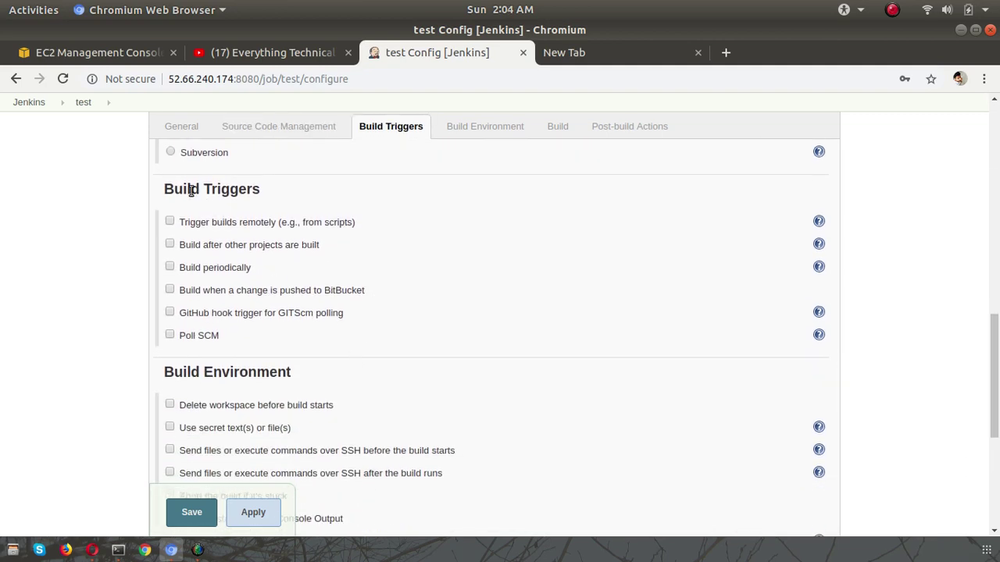
pyautogui.moveTo(169, 190); pyautogui.dragTo(252, 191)
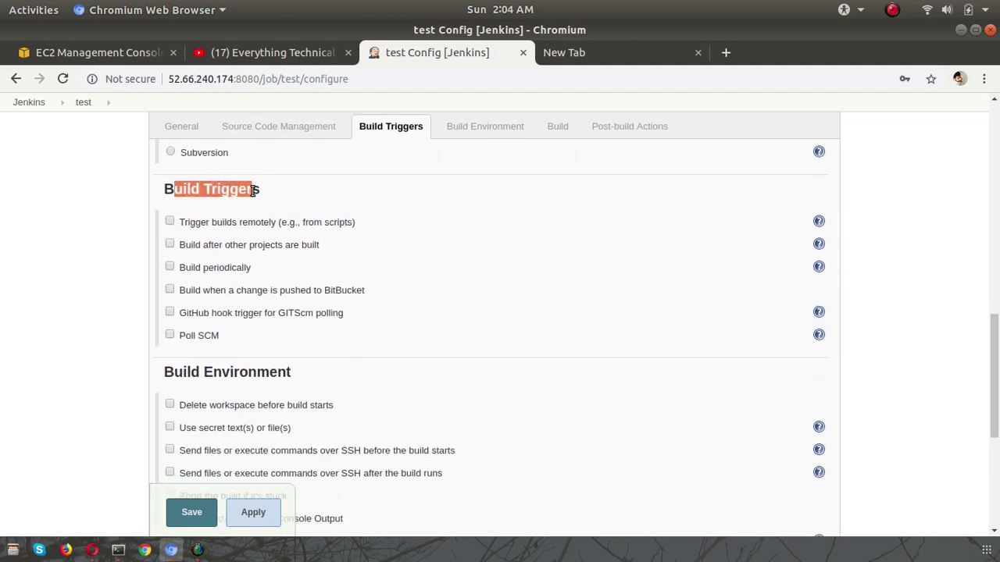
pyautogui.click(170, 290)
# - Scroll to the Build section and bring up the Add build step list
pyautogui.scroll(-3, 370, 386)
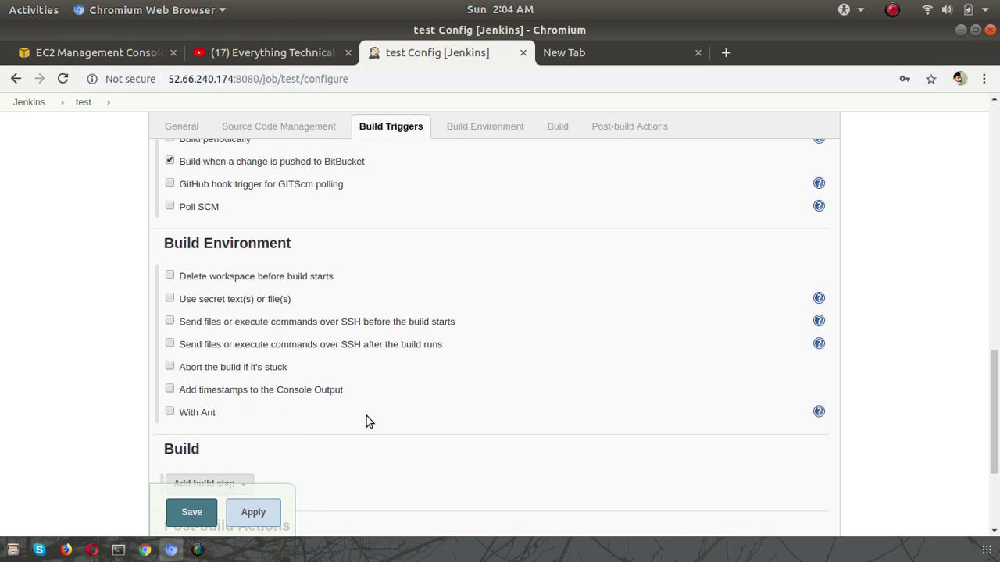
pyautogui.scroll(-3, 366, 420)
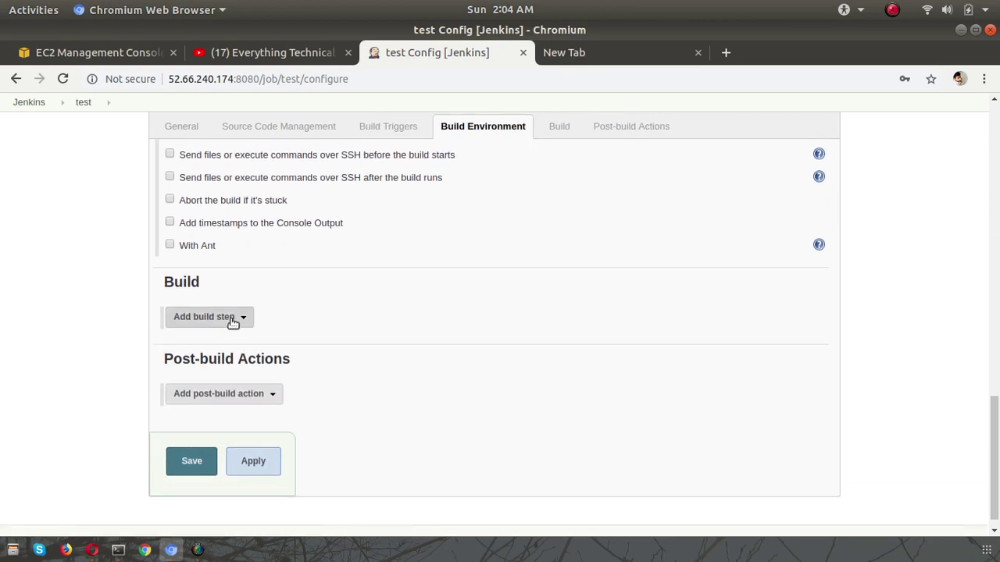
pyautogui.moveTo(165, 283); pyautogui.dragTo(207, 285)
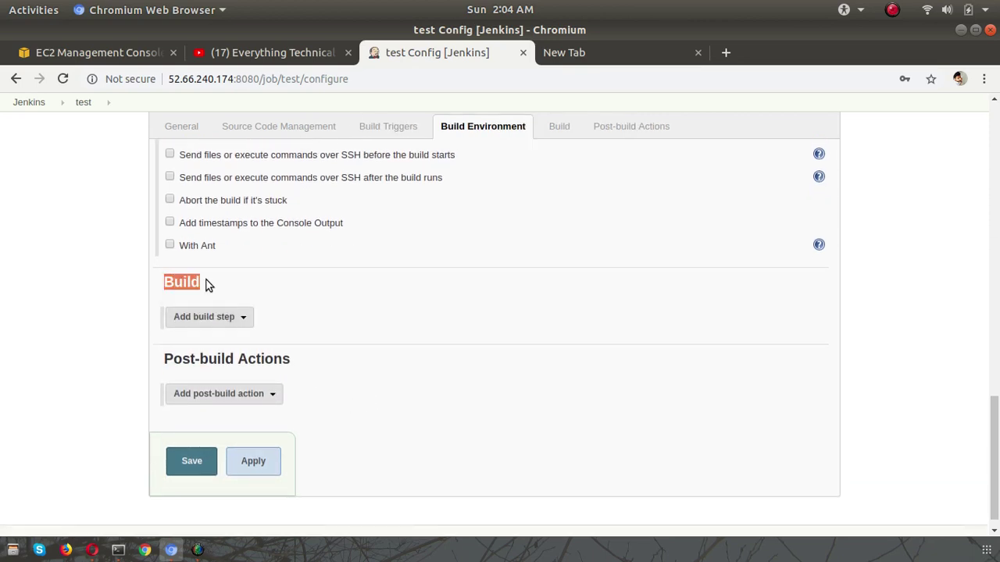
pyautogui.moveTo(165, 359); pyautogui.dragTo(319, 366)
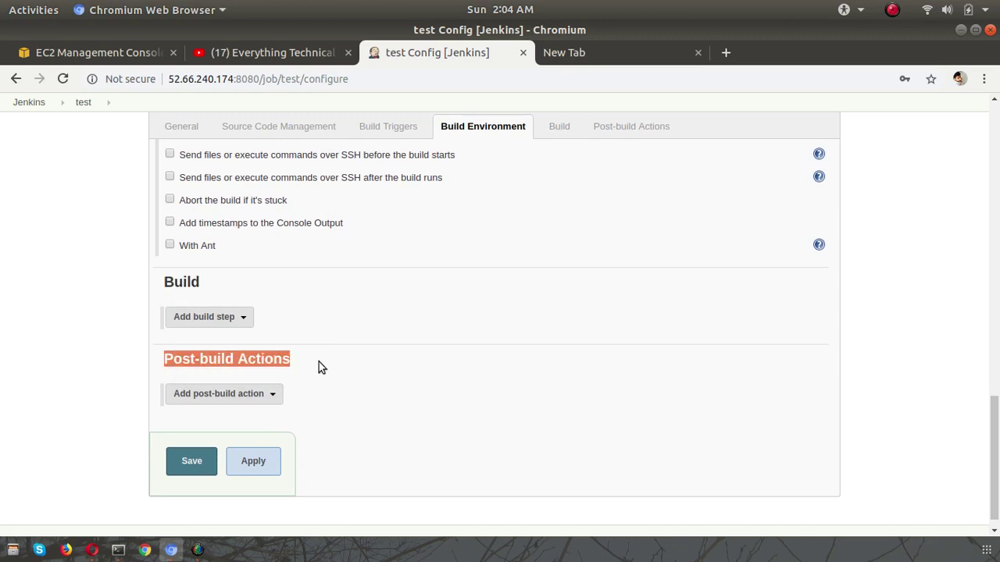
pyautogui.click(329, 363)
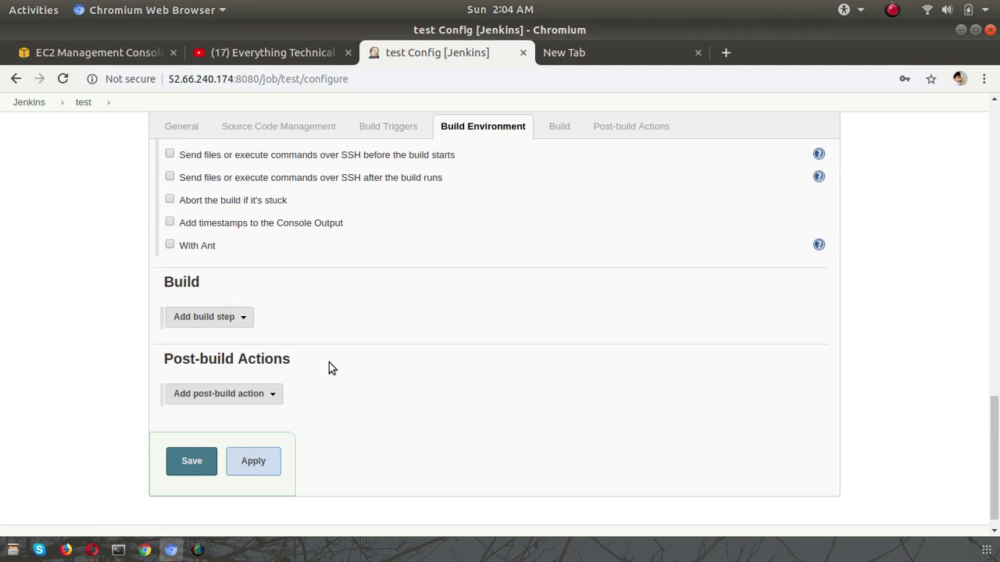
pyautogui.click(219, 321)
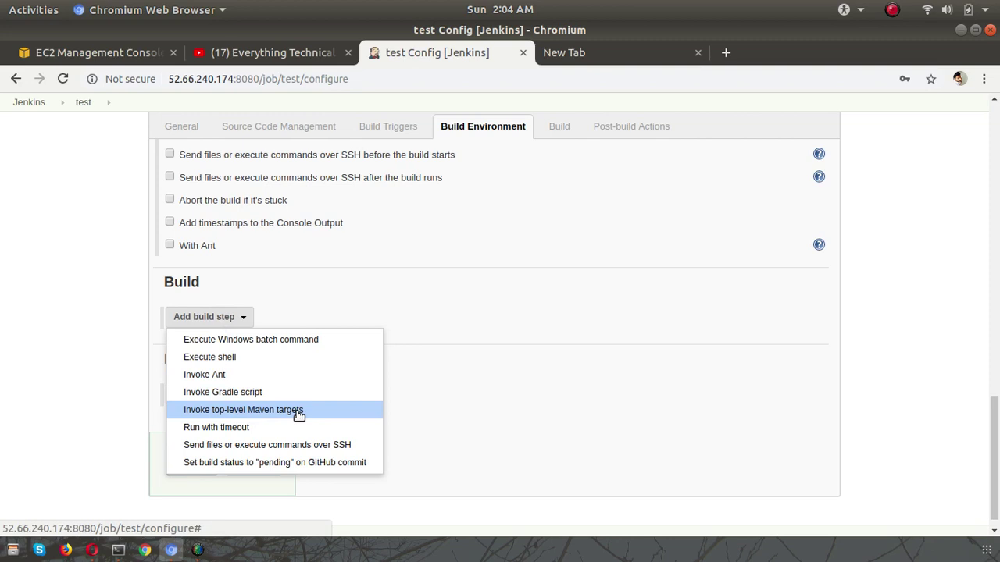
# - Add an 'Invoke top-level Maven targets' step with goals clean and install, then apply
pyautogui.click(299, 412)
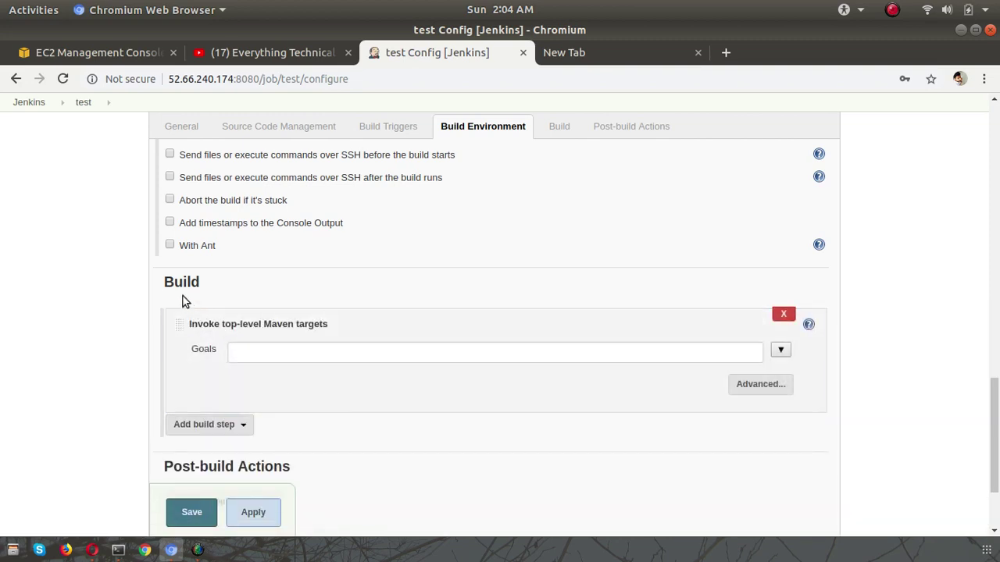
pyautogui.click(780, 353)
pyautogui.click(511, 380)
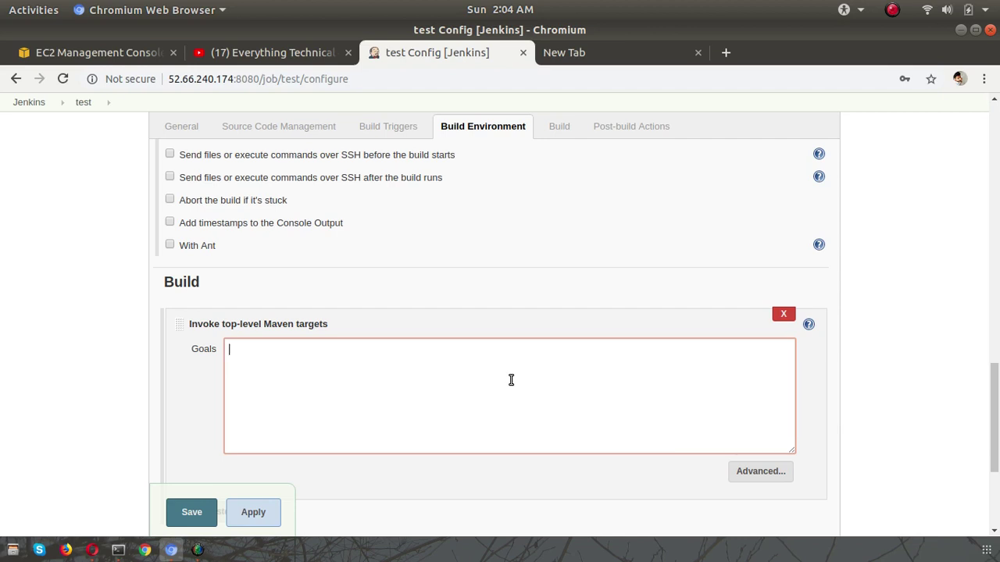
pyautogui.write('clean')
pyautogui.press('Return')
pyautogui.write('insta')
pyautogui.scroll(-4, 185, 424)
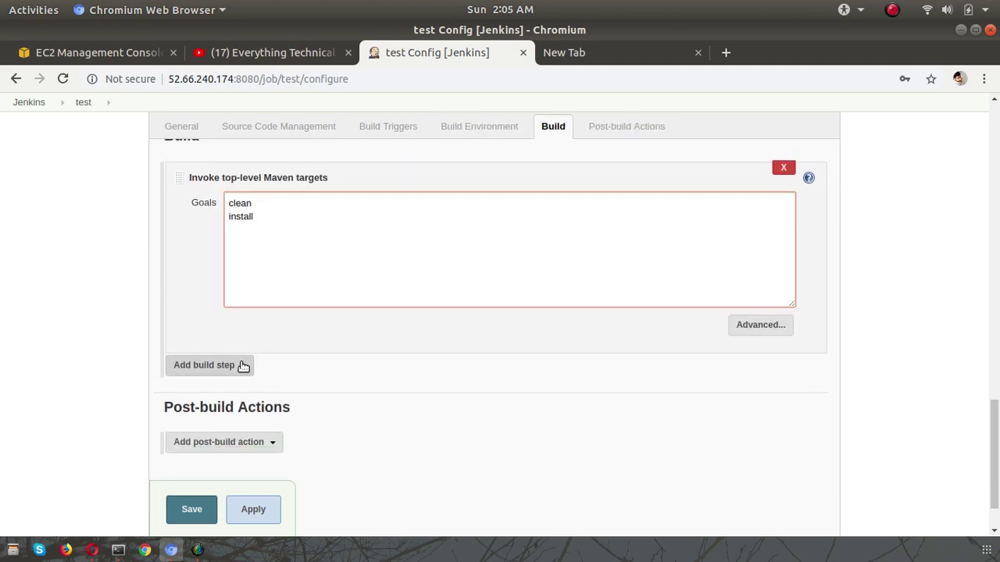
pyautogui.click(395, 374)
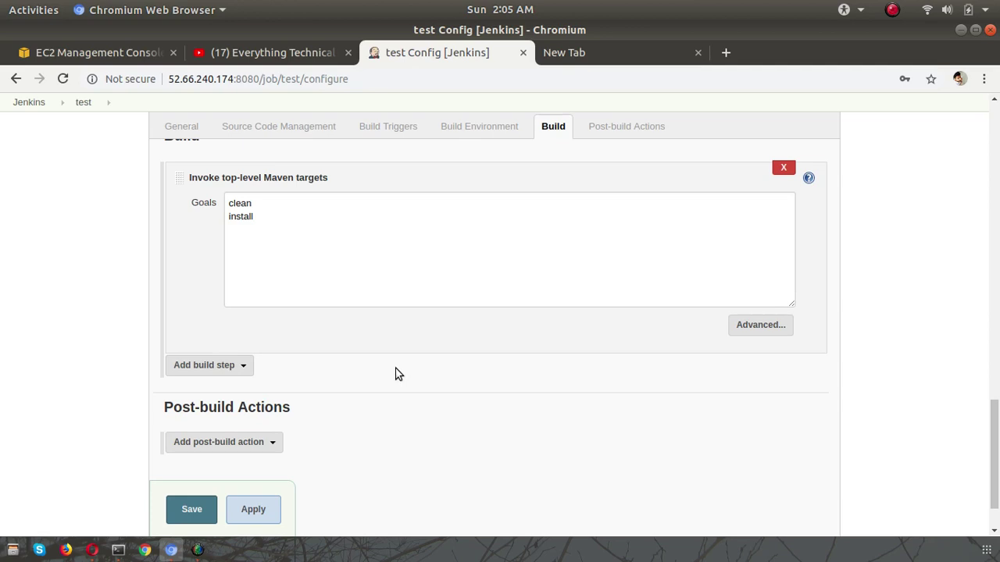
pyautogui.click(262, 512)
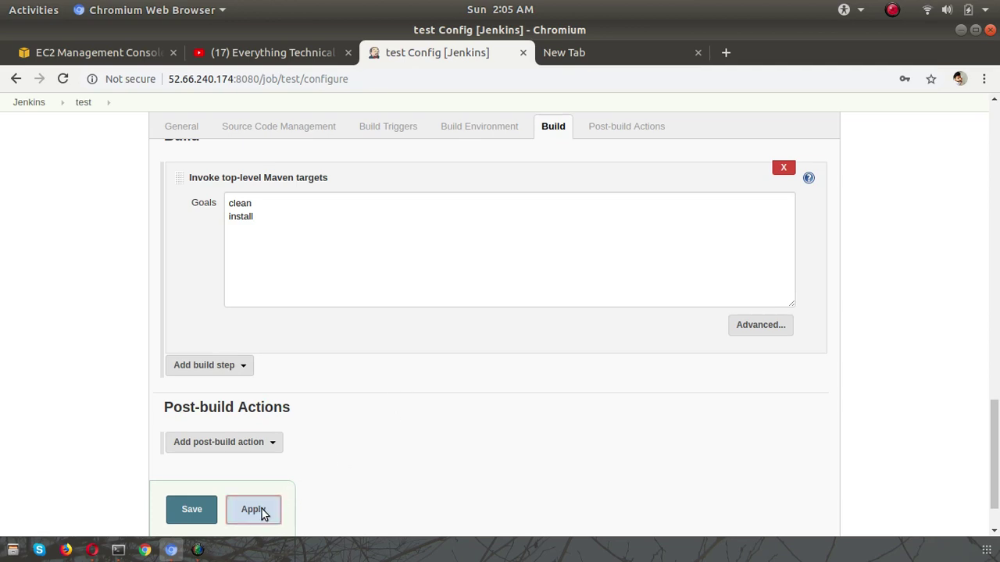
# - Save the job, run build #1, and view its console output
pyautogui.click(192, 514)
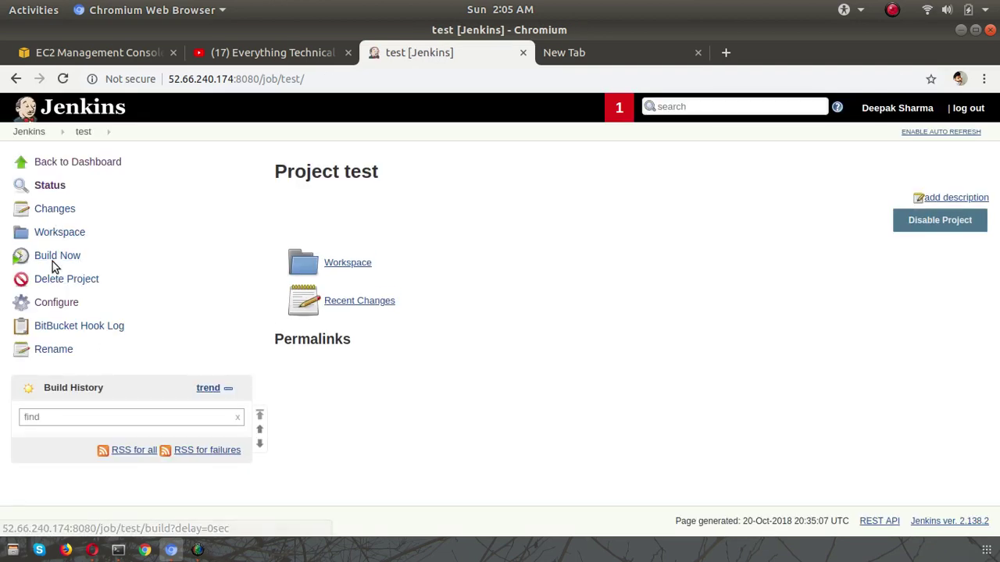
pyautogui.click(51, 259)
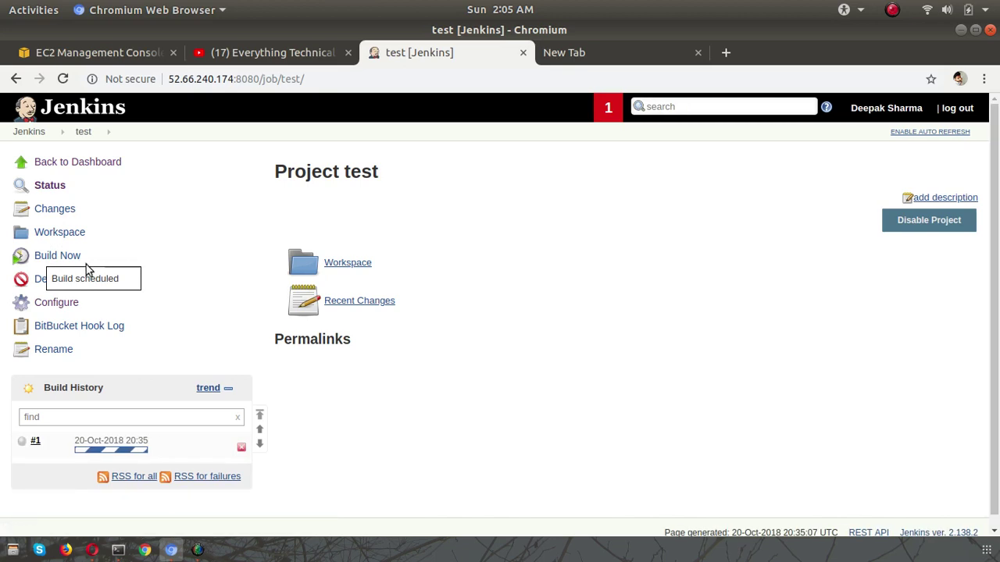
pyautogui.click(94, 442)
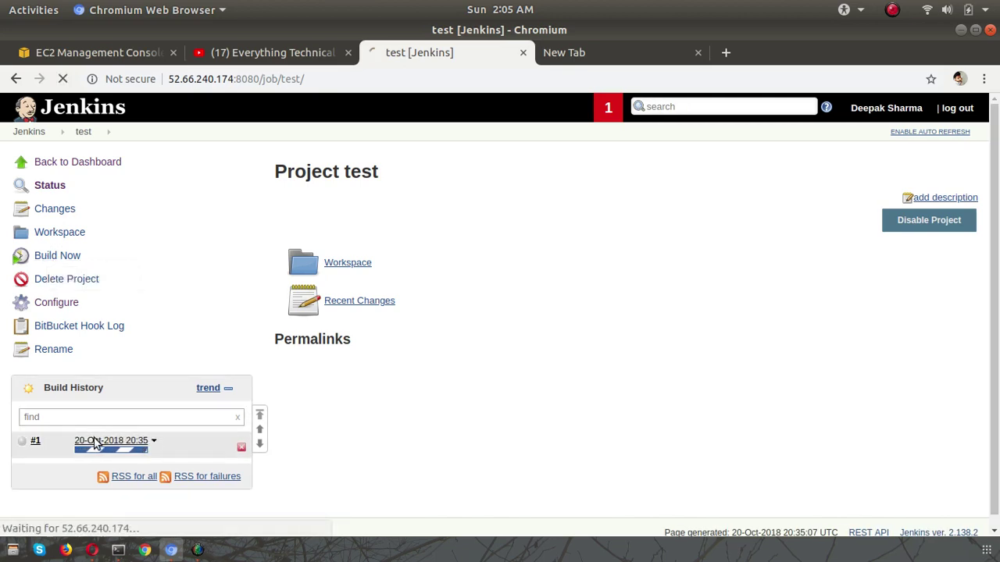
pyautogui.click(85, 234)
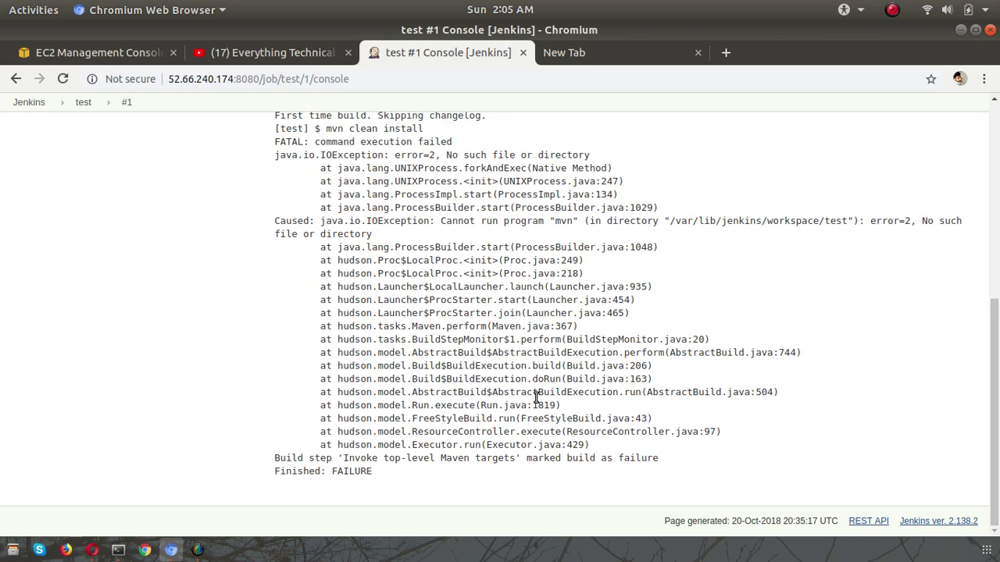
# - Inspect build #1's log: the commit message, FATAL line and 'command execution failed'
pyautogui.scroll(5, 536, 399)
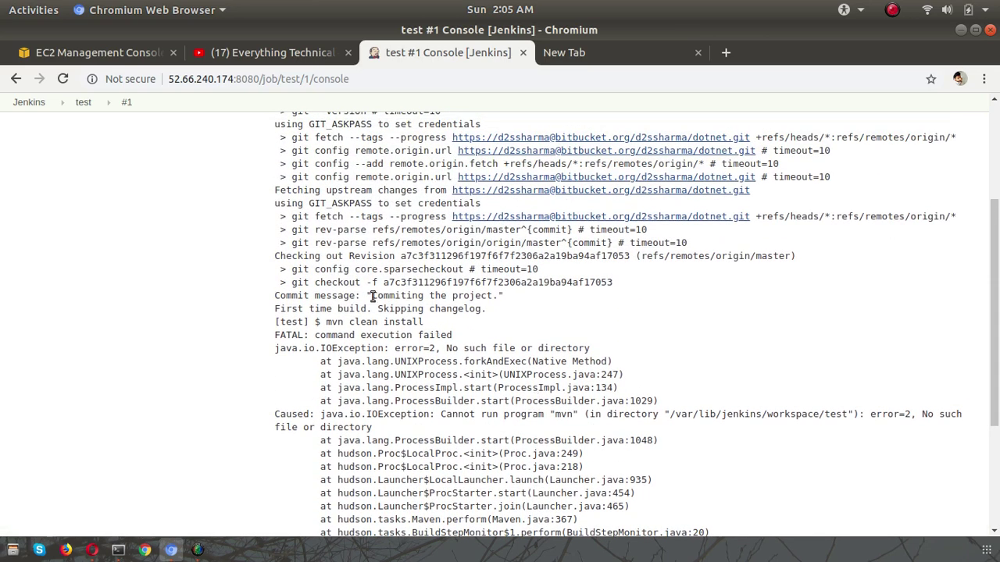
pyautogui.moveTo(372, 295); pyautogui.dragTo(490, 295)
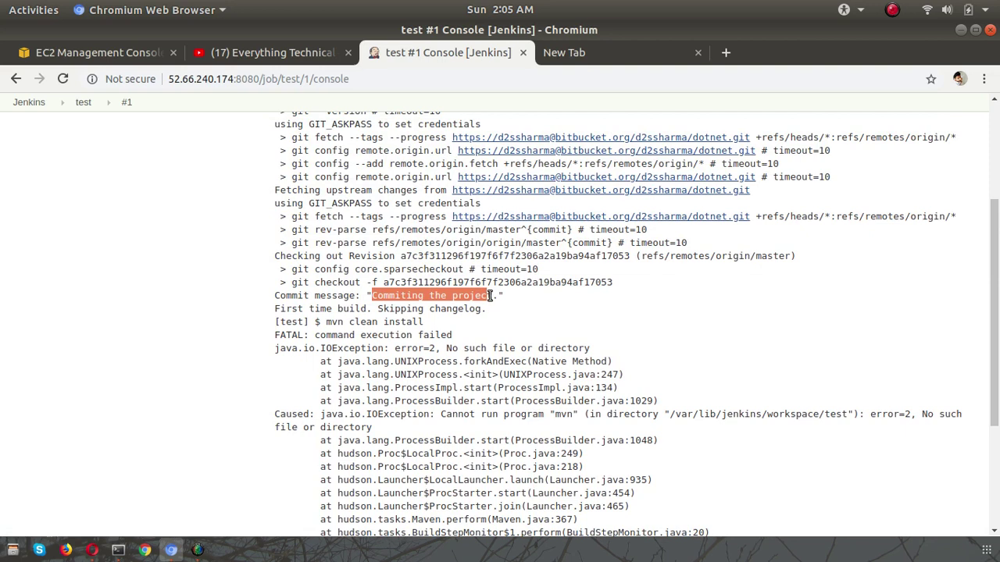
pyautogui.click(327, 321)
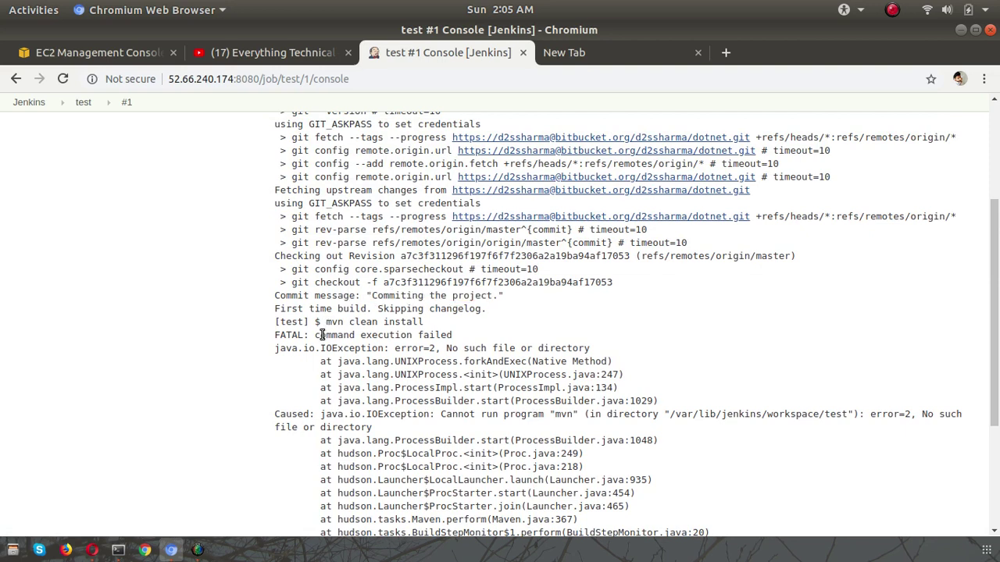
pyautogui.moveTo(321, 334); pyautogui.dragTo(457, 334)
pyautogui.click(494, 331)
pyautogui.moveTo(317, 338); pyautogui.dragTo(477, 337)
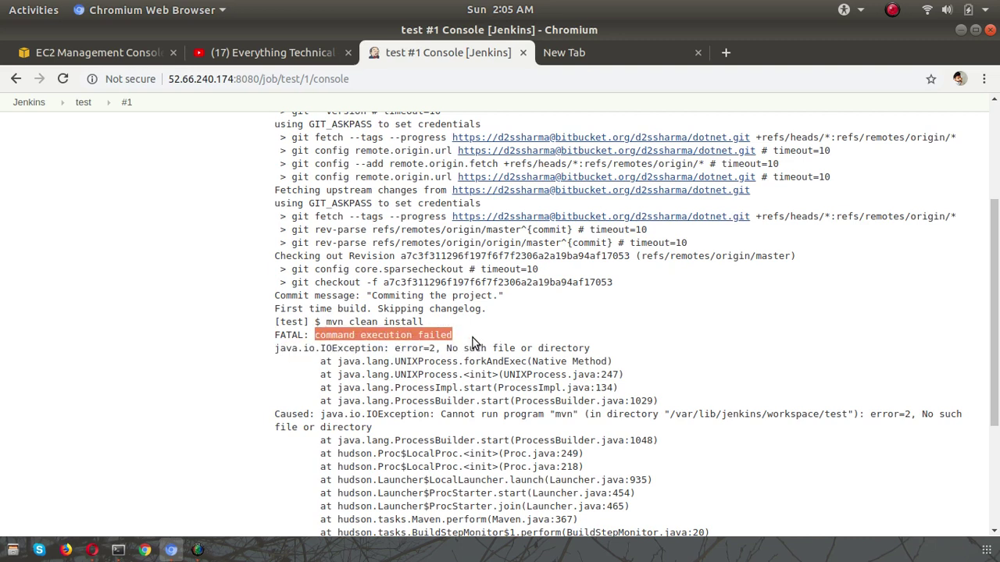
pyautogui.click(476, 338)
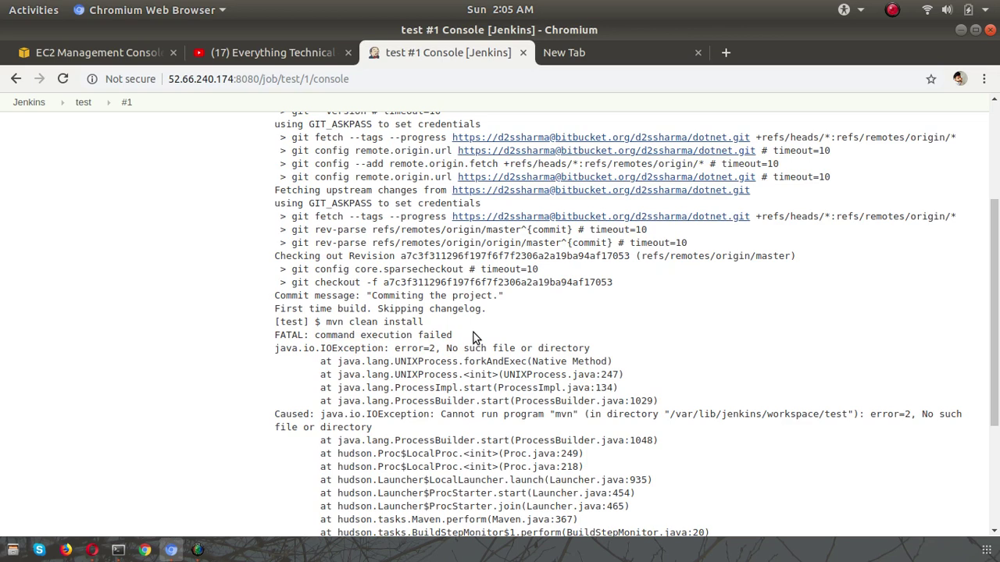
# - Return through the test project page to the Jenkins dashboard
pyautogui.scroll(5, 472, 337)
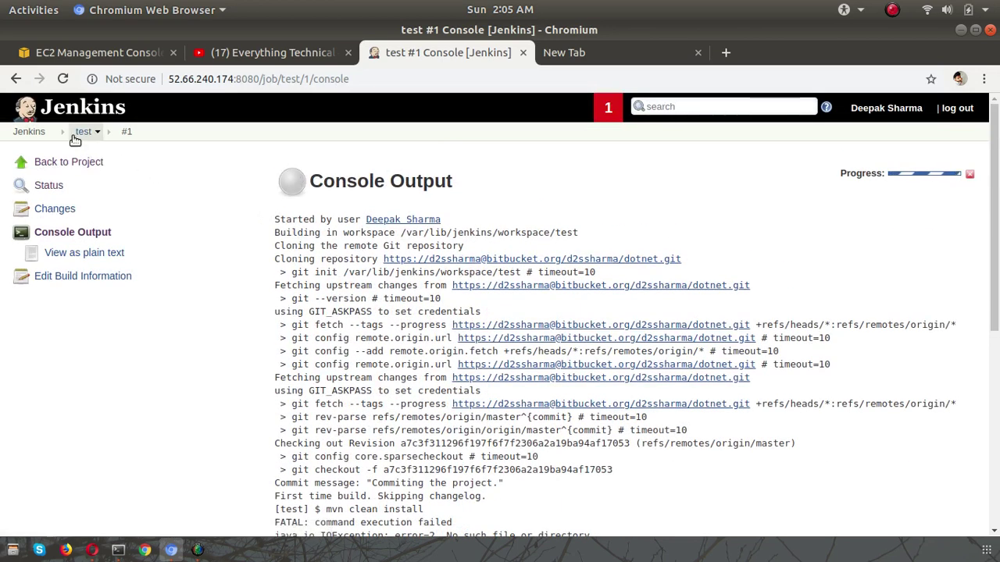
pyautogui.click(83, 131)
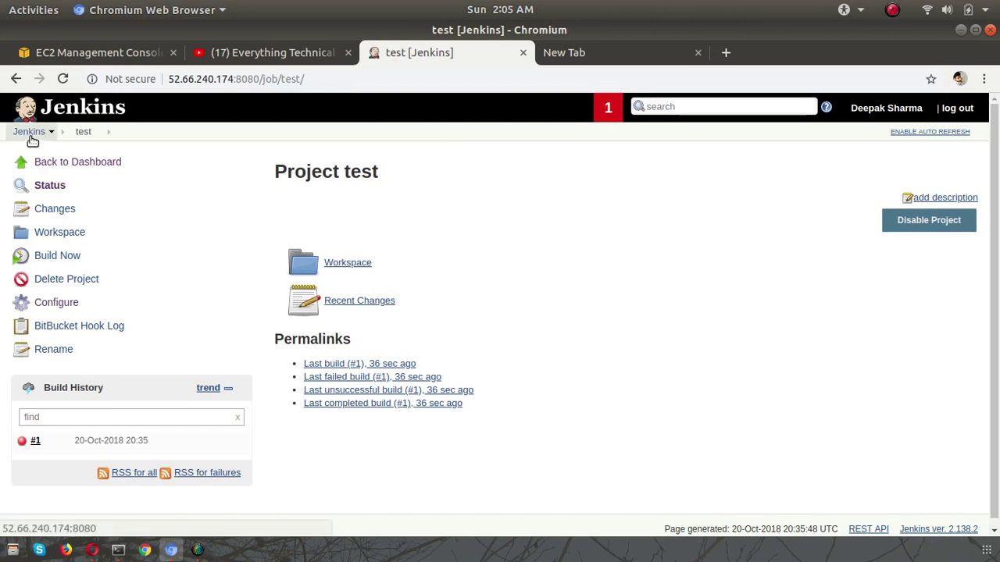
pyautogui.click(30, 134)
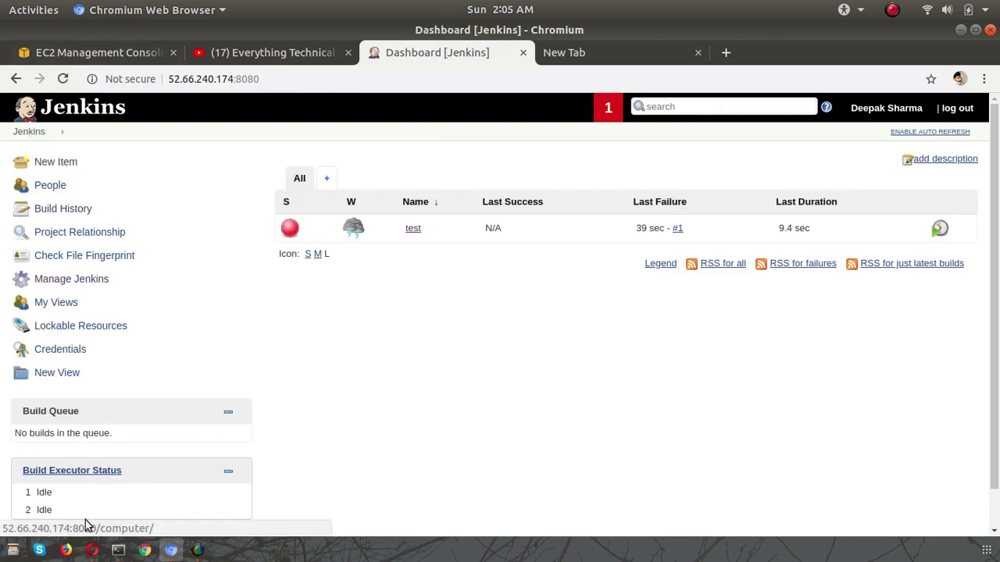
# - In Bitbucket, open the dotnet repository's Settings > Webhooks and start adding a webhook
pyautogui.click(92, 550)
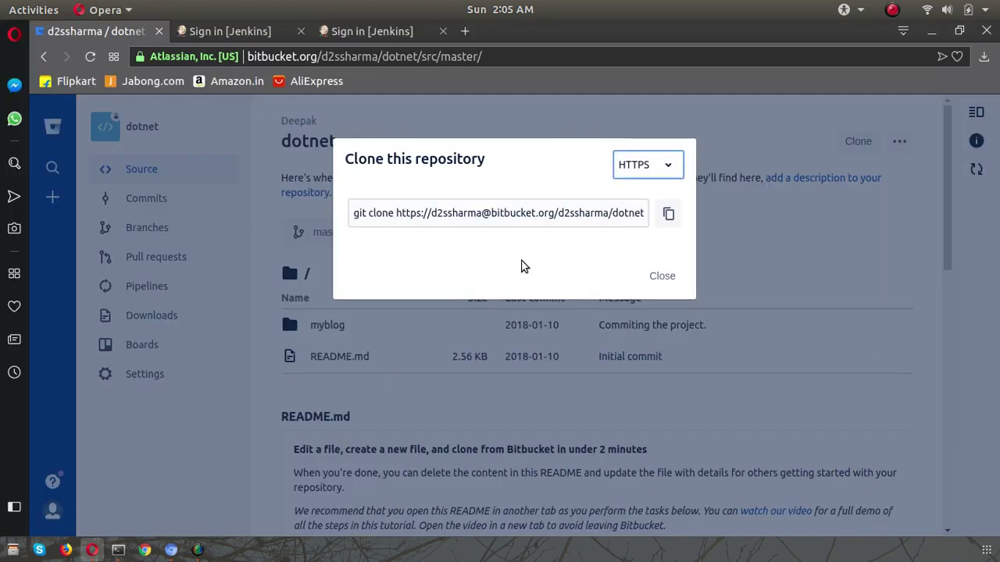
pyautogui.click(660, 276)
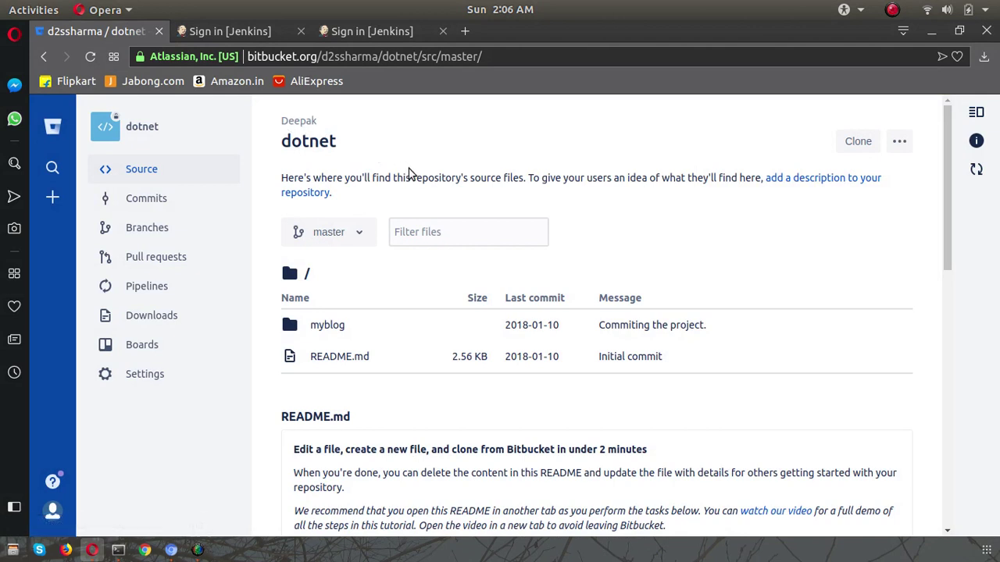
pyautogui.click(52, 126)
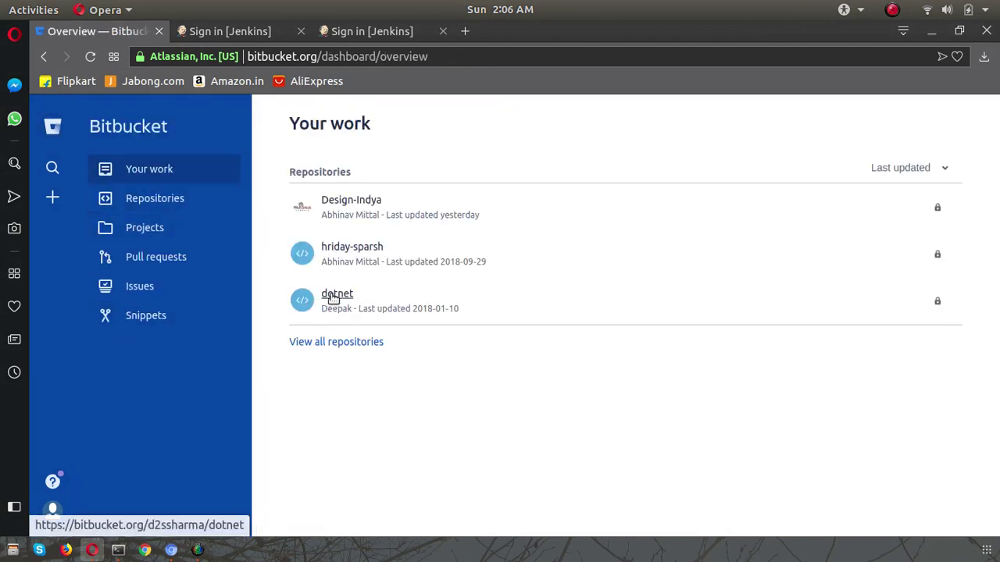
pyautogui.click(336, 294)
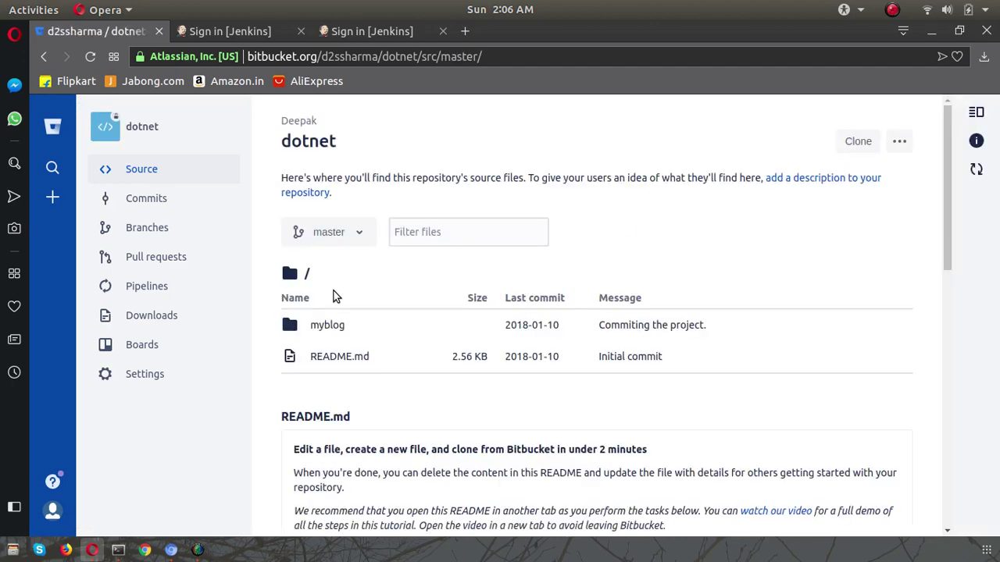
pyautogui.click(134, 375)
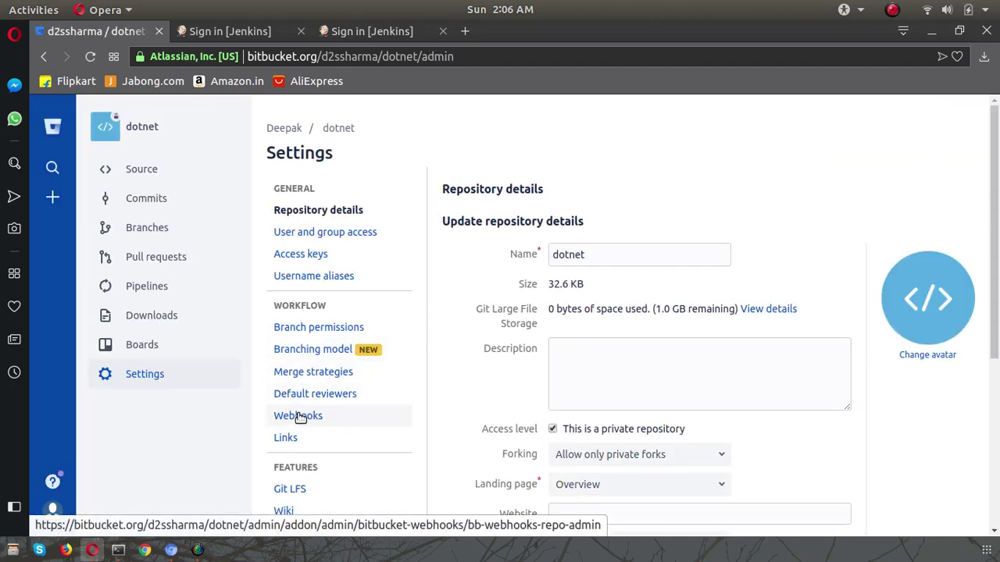
pyautogui.click(332, 415)
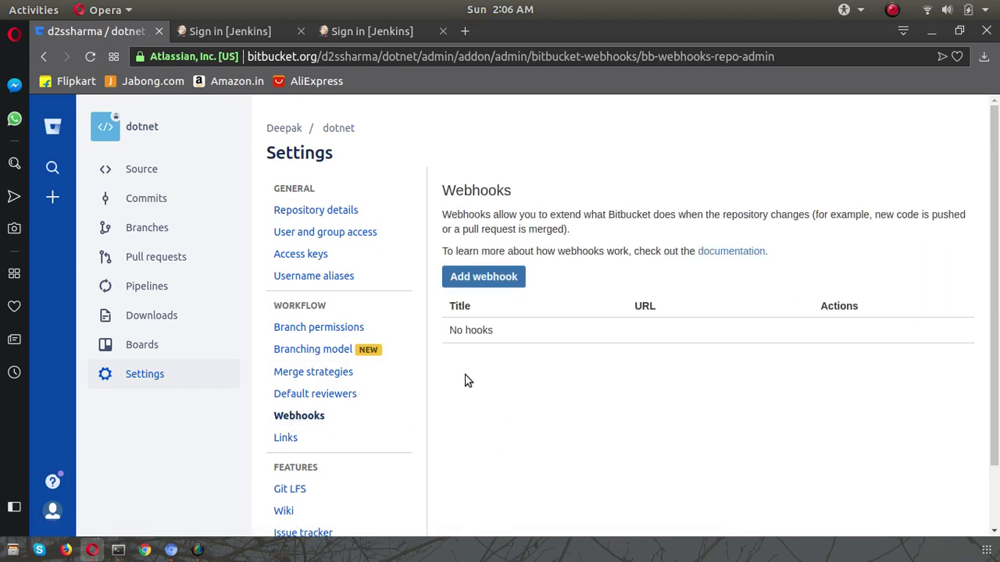
pyautogui.click(480, 278)
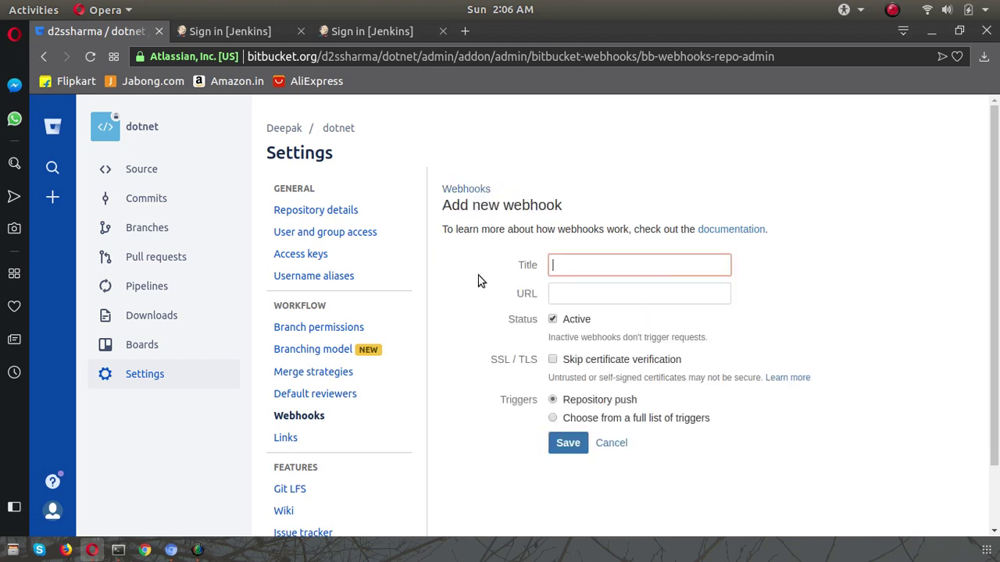
# - Give the new webhook the title jenkins
pyautogui.click(598, 268)
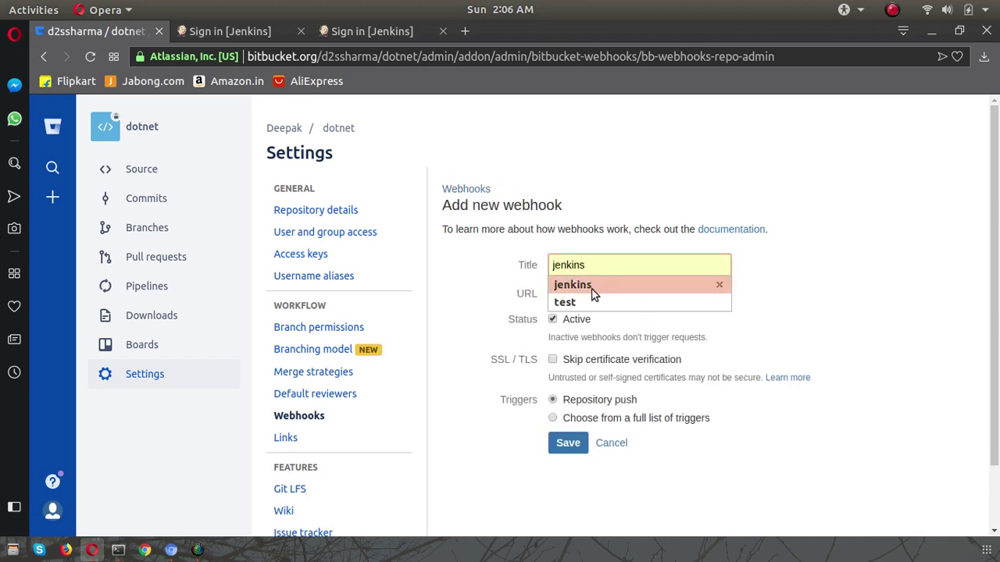
pyautogui.click(592, 285)
pyautogui.click(587, 292)
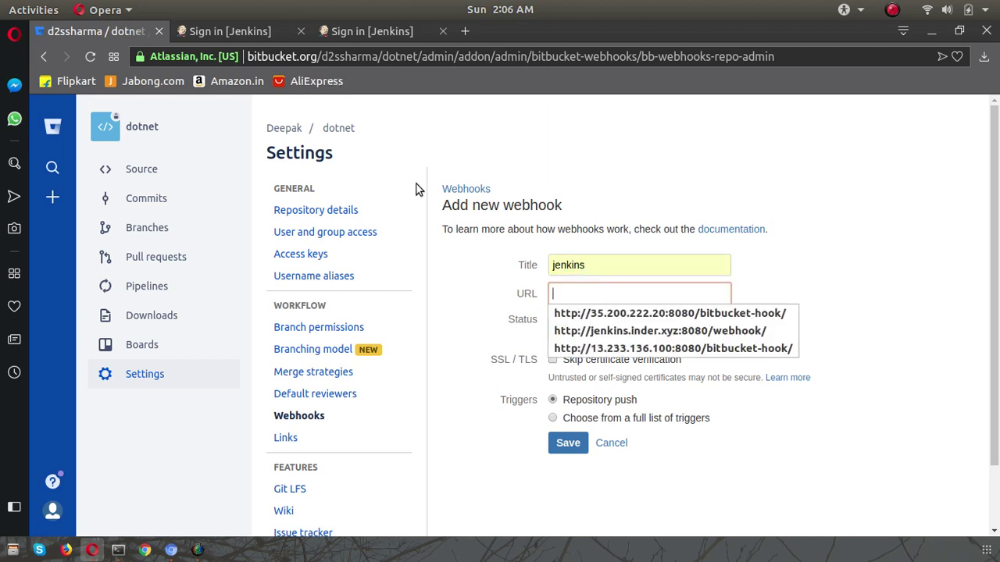
pyautogui.click(469, 313)
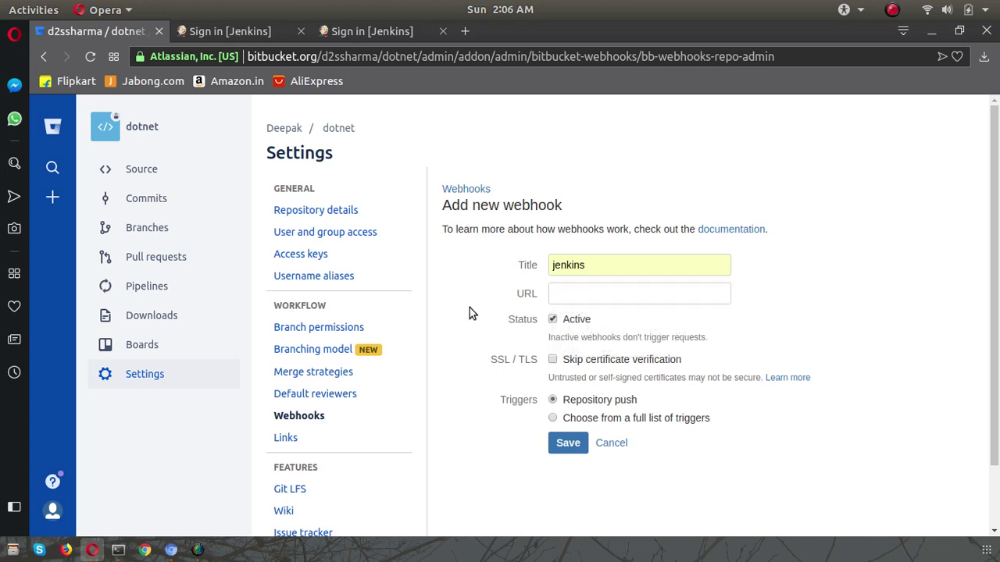
# - Set the webhook URL to the Jenkins address plus /bitbucket-hook/ and save it
pyautogui.click(171, 550)
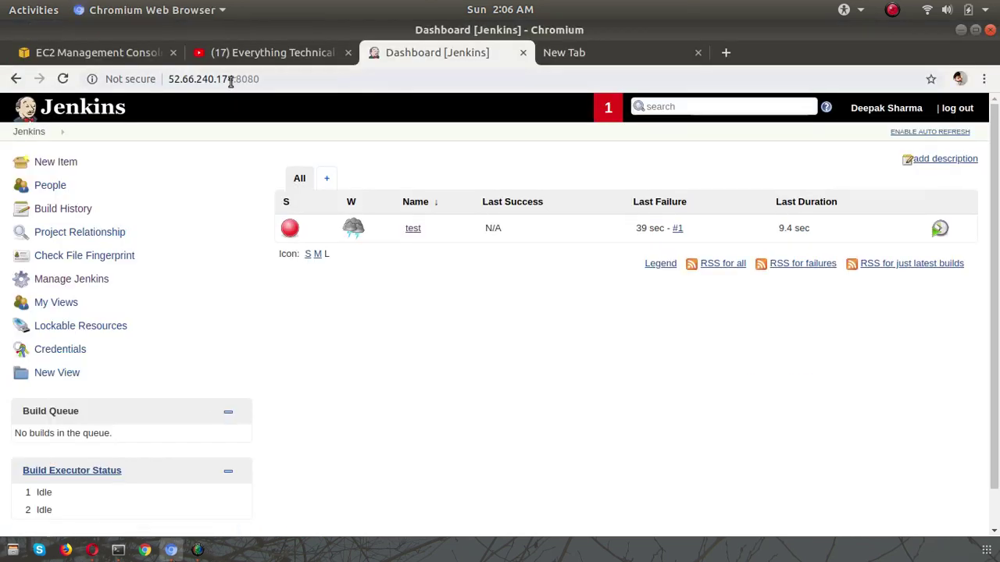
pyautogui.click(170, 81)
pyautogui.hotkey('ctrl', 'c')
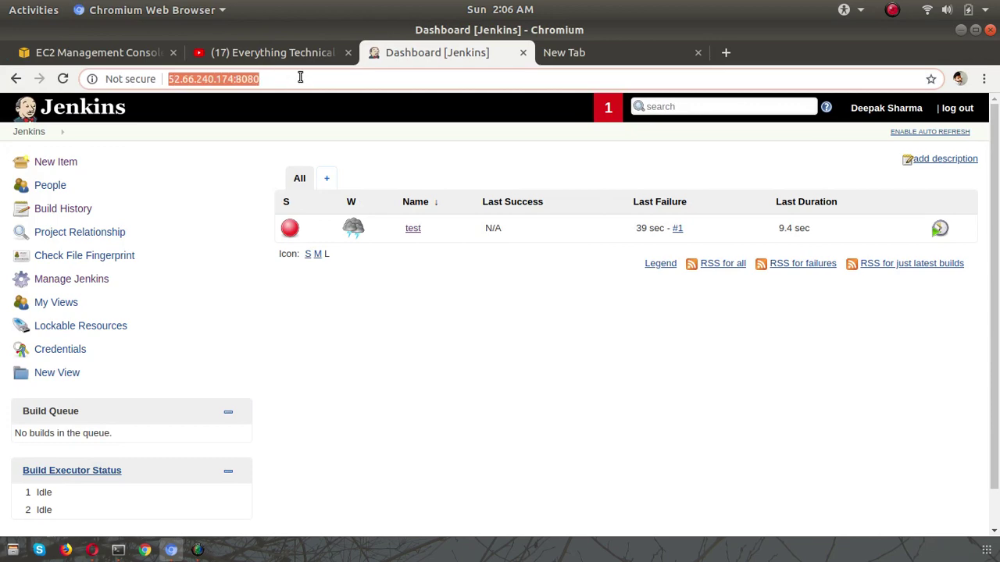
pyautogui.hotkey('alt', 'Tab')
pyautogui.click(624, 295)
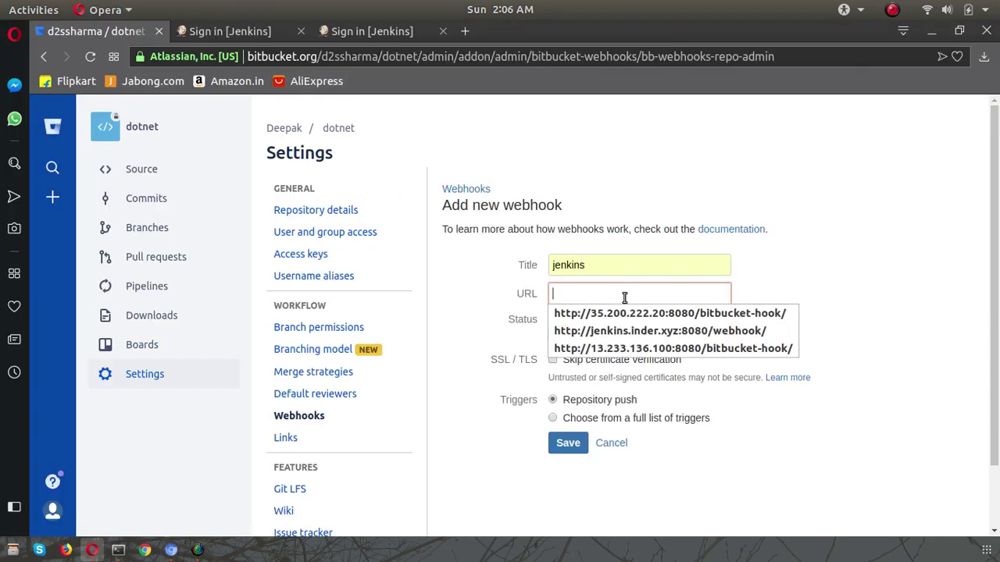
pyautogui.hotkey('ctrl', 'v')
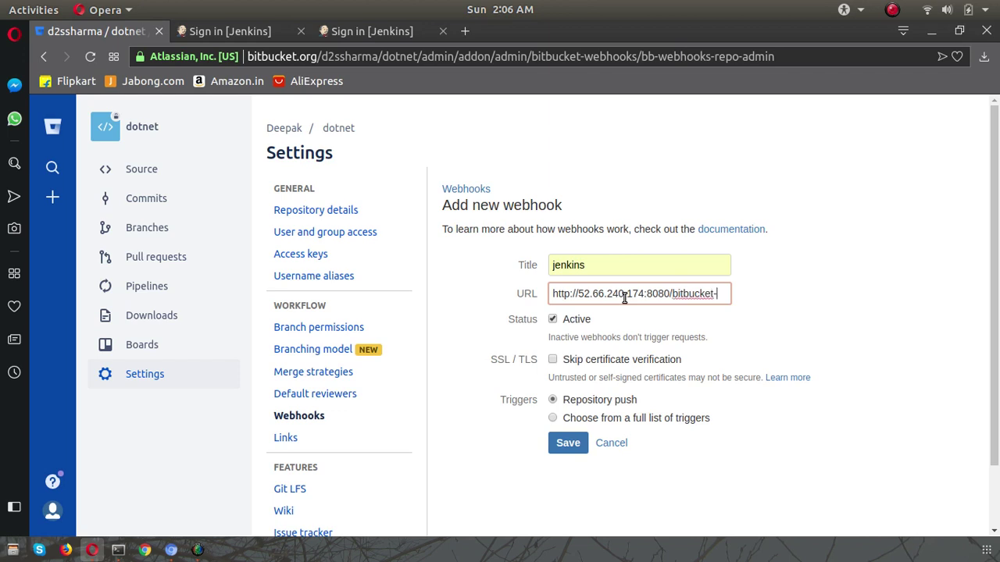
pyautogui.write('ook/')
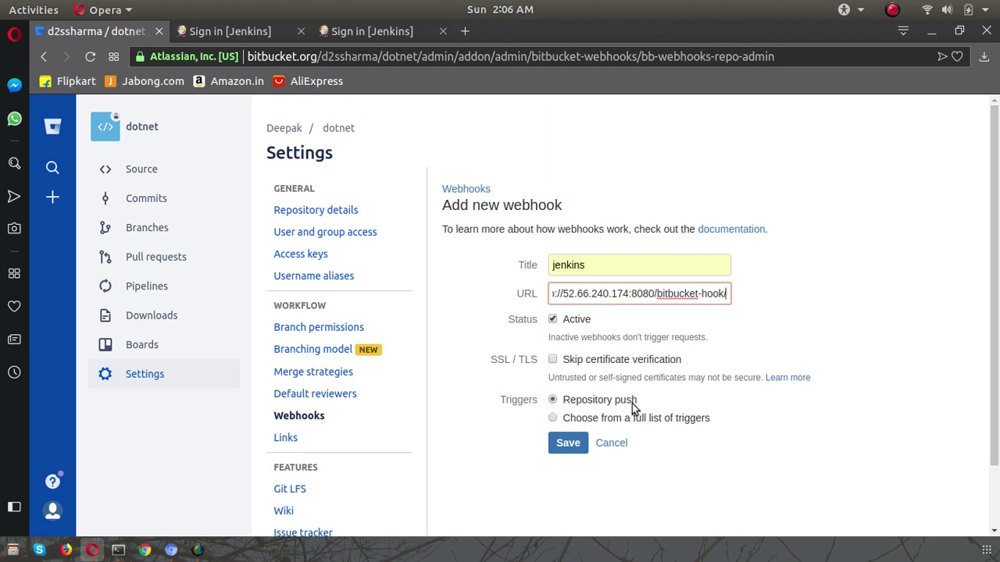
pyautogui.click(573, 444)
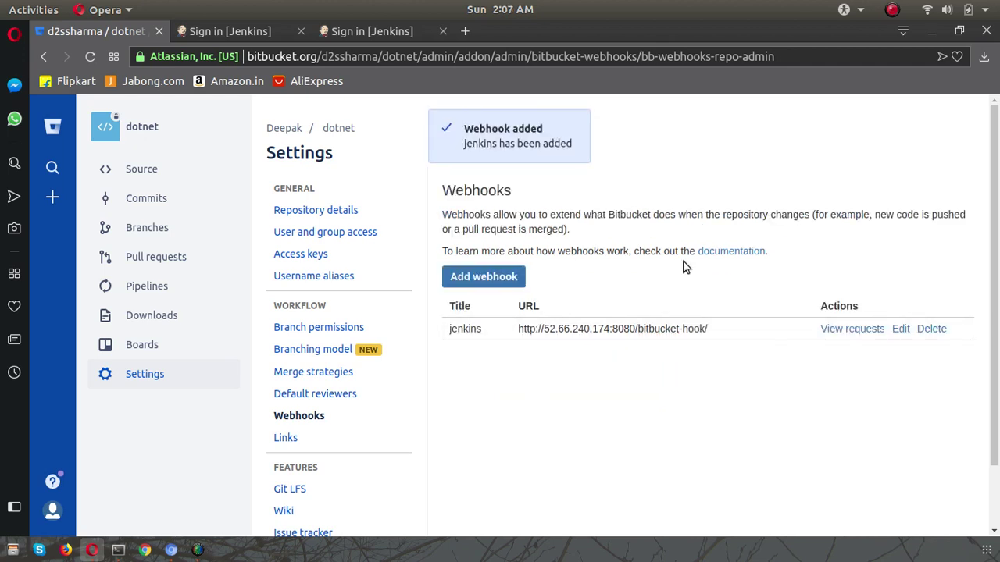
pyautogui.click(170, 550)
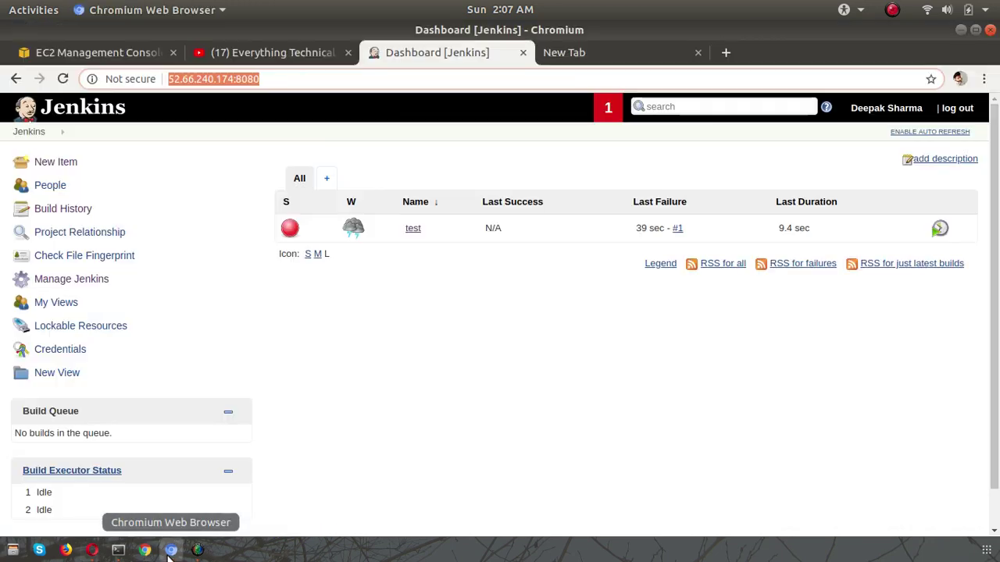
# - Schedule build #2 of the test job, then open the job's configuration
pyautogui.click(420, 360)
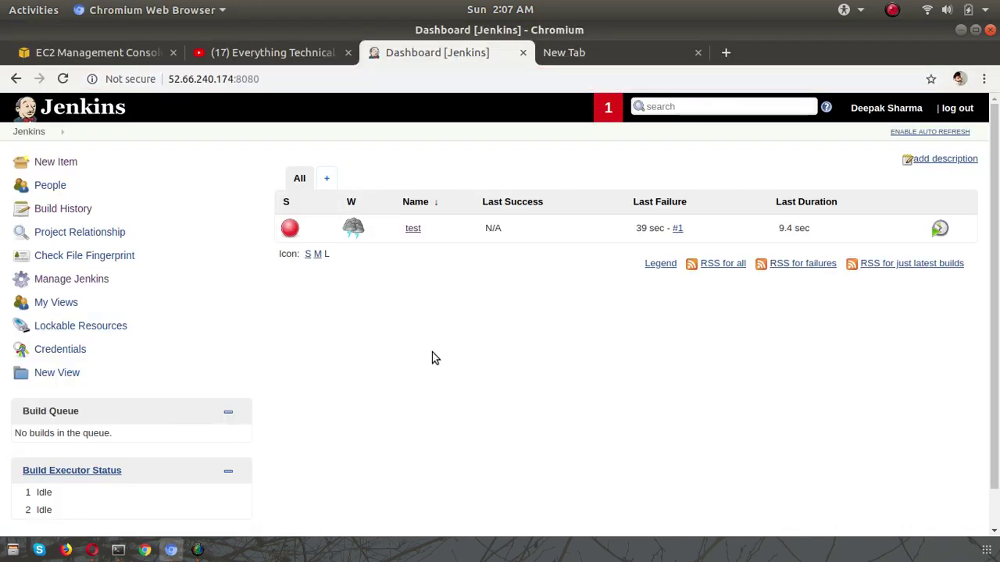
pyautogui.click(940, 228)
pyautogui.moveTo(414, 228)
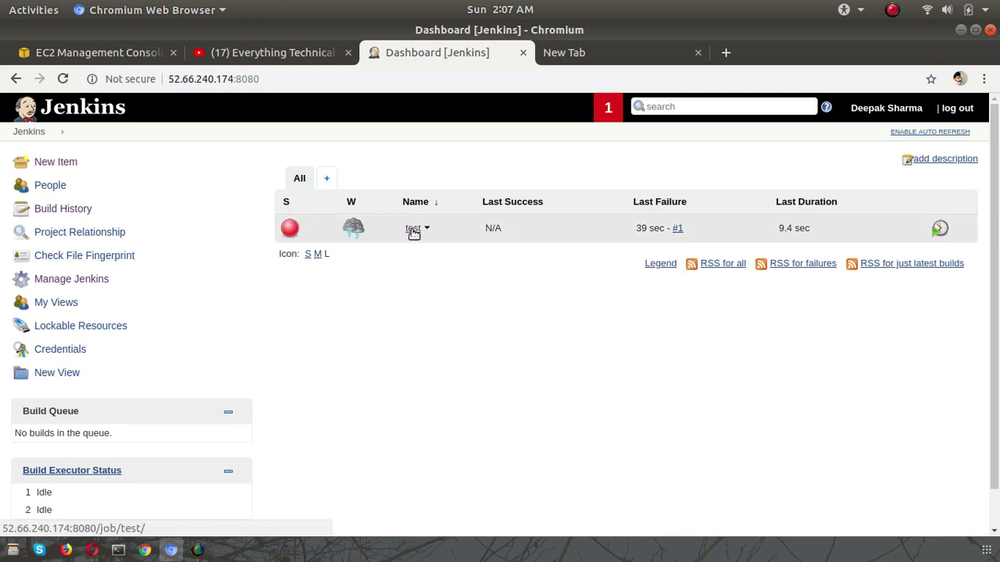
pyautogui.click(413, 229)
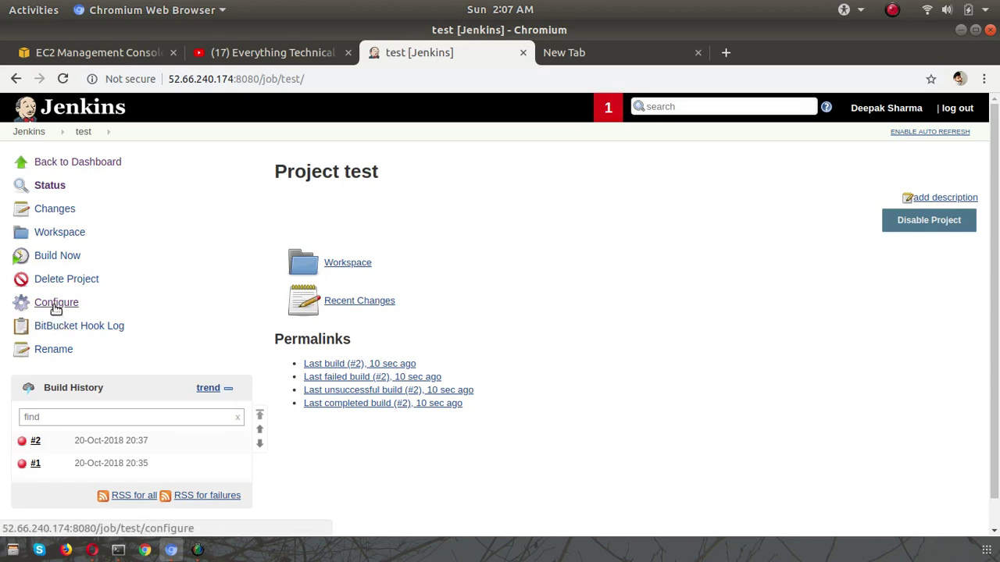
pyautogui.click(56, 306)
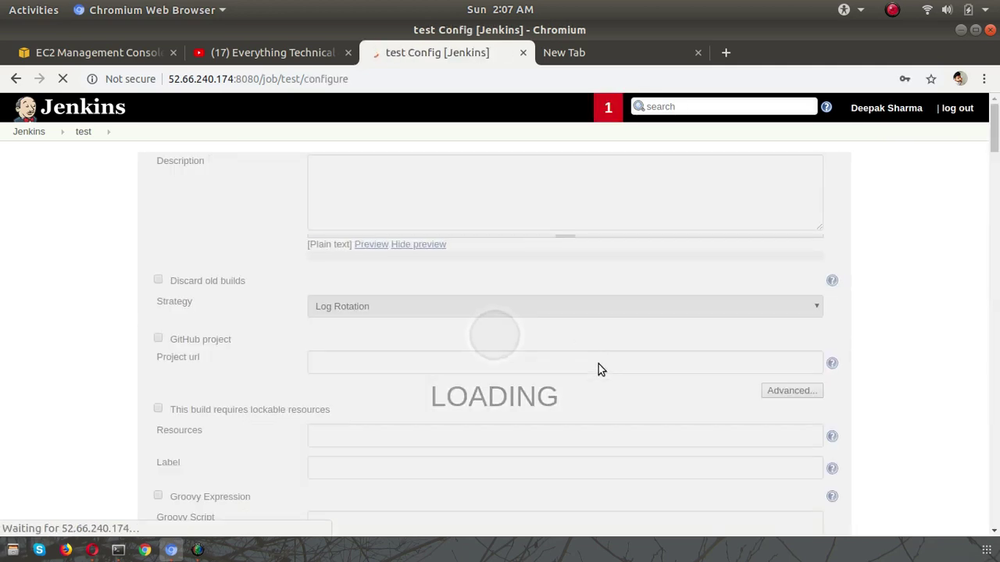
# - Delete the Invoke top-level Maven targets build step, then apply and save
pyautogui.scroll(-10, 598, 367)
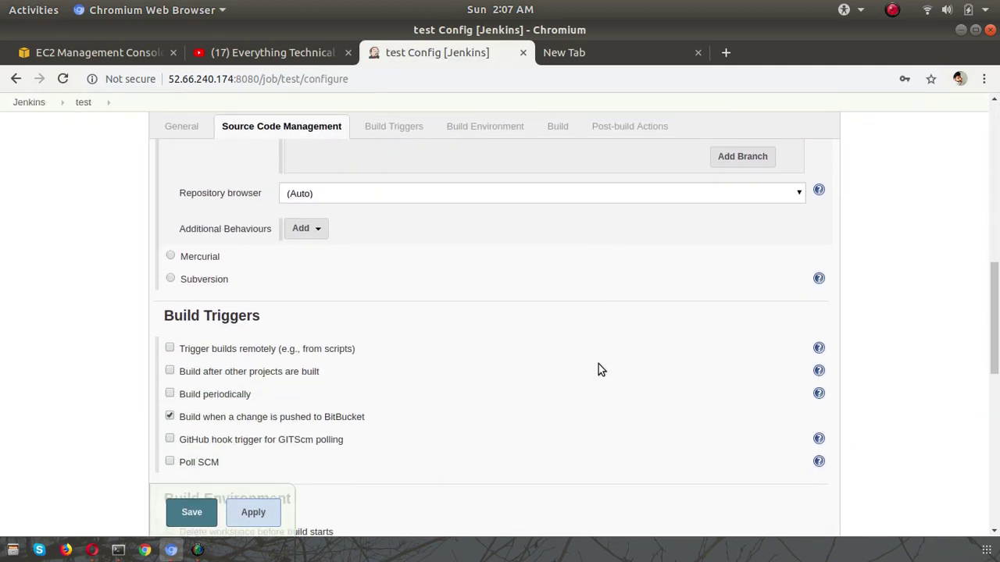
pyautogui.scroll(-6, 598, 364)
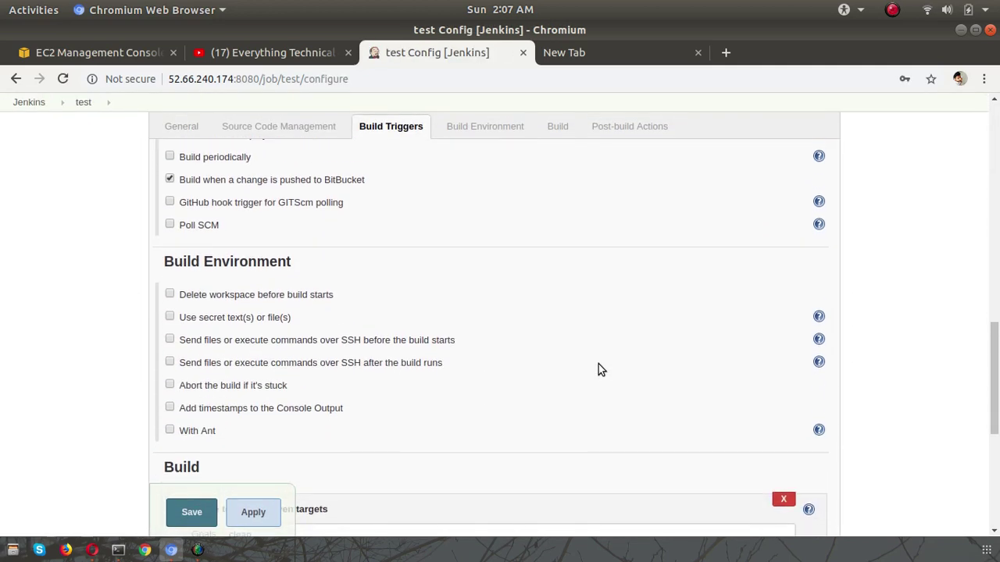
pyautogui.scroll(-3, 600, 368)
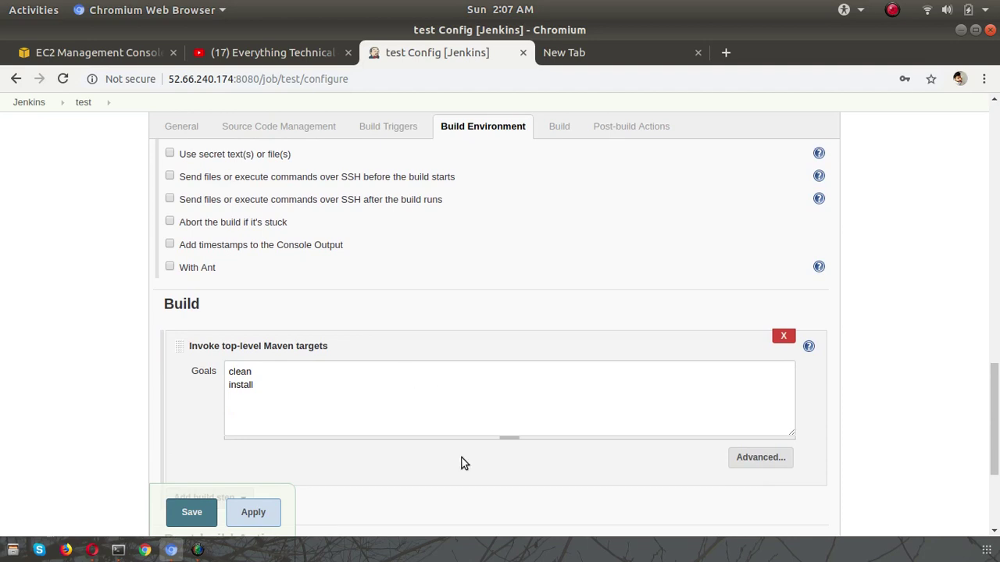
pyautogui.scroll(-3, 384, 474)
pyautogui.scroll(-1, 384, 474)
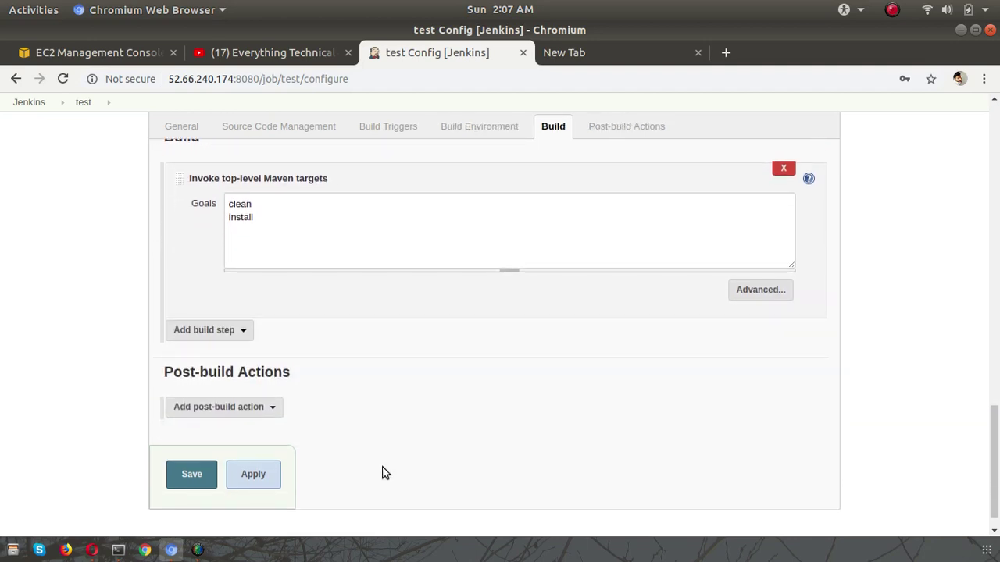
pyautogui.scroll(2, 383, 473)
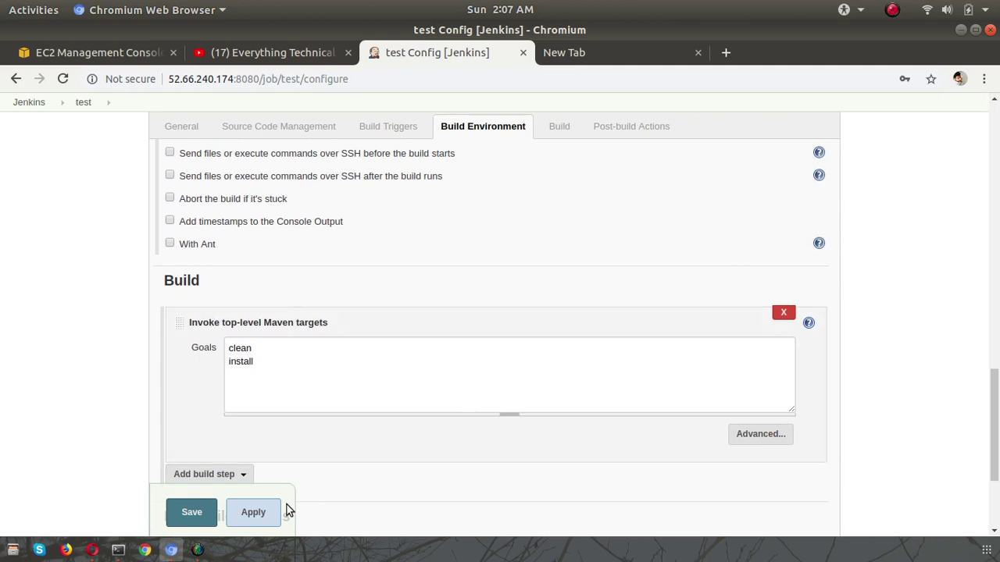
pyautogui.click(784, 313)
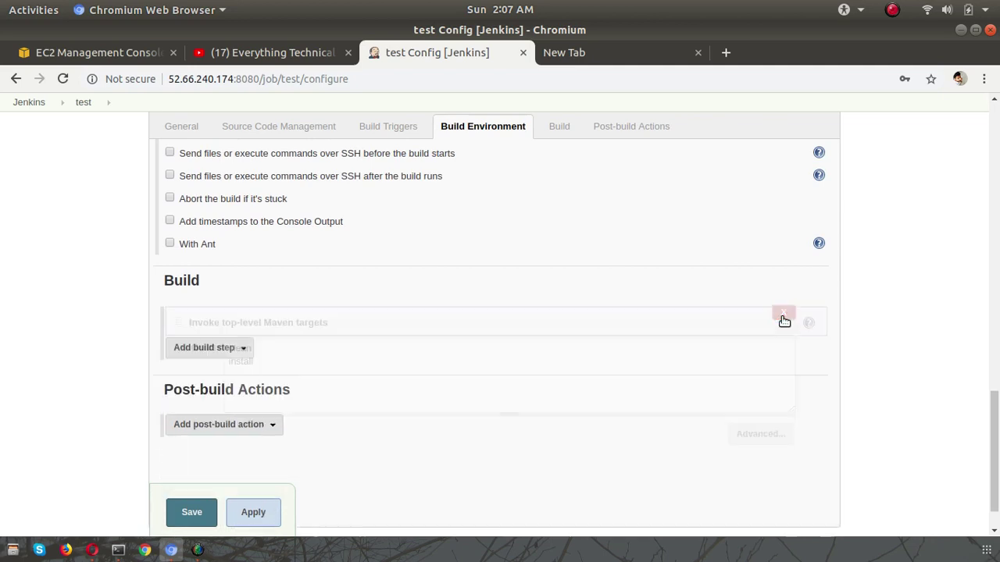
pyautogui.click(211, 317)
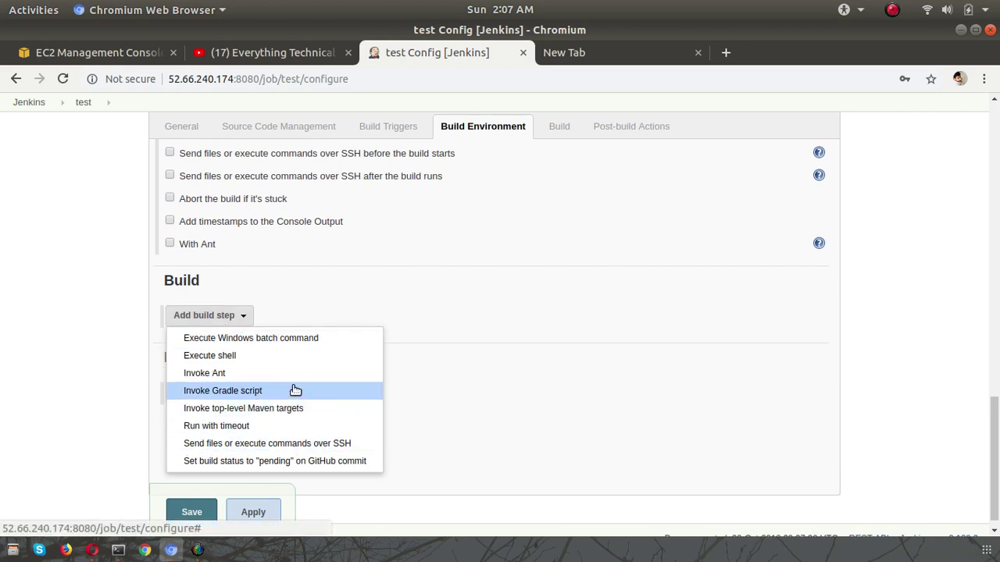
pyautogui.click(468, 322)
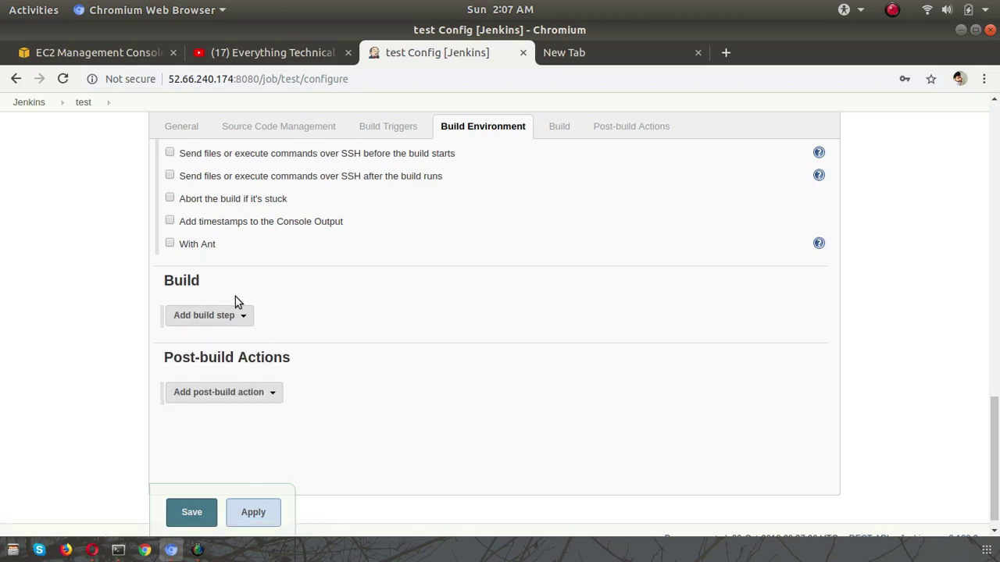
pyautogui.click(252, 511)
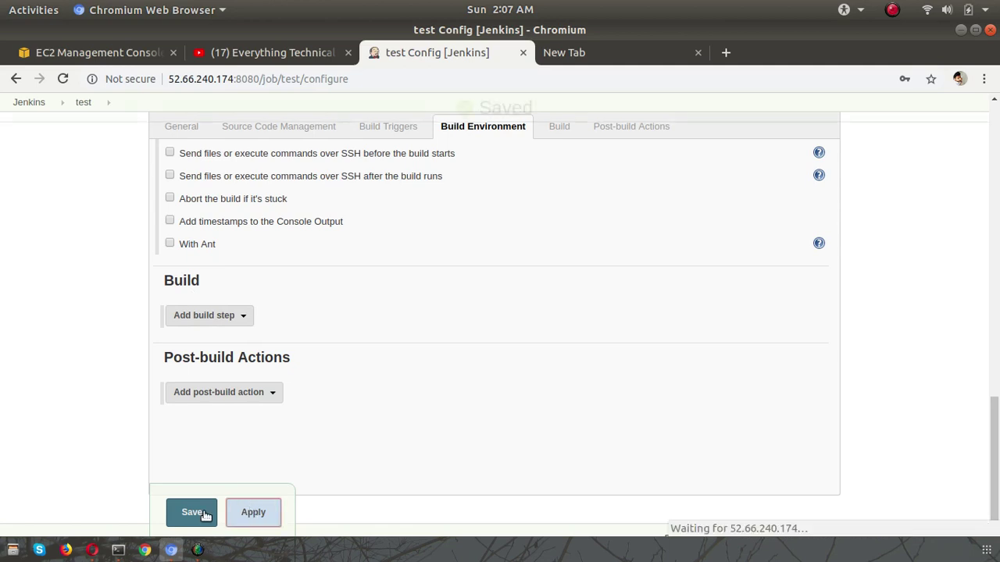
pyautogui.click(191, 516)
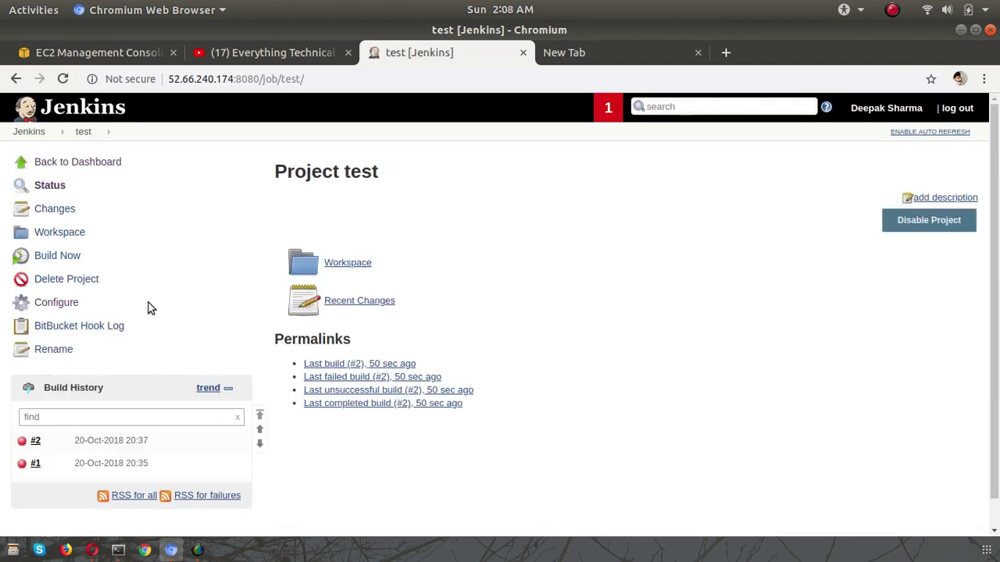
# - Run build #3, confirm its console output ends in SUCCESS, and return to the dashboard
pyautogui.click(60, 256)
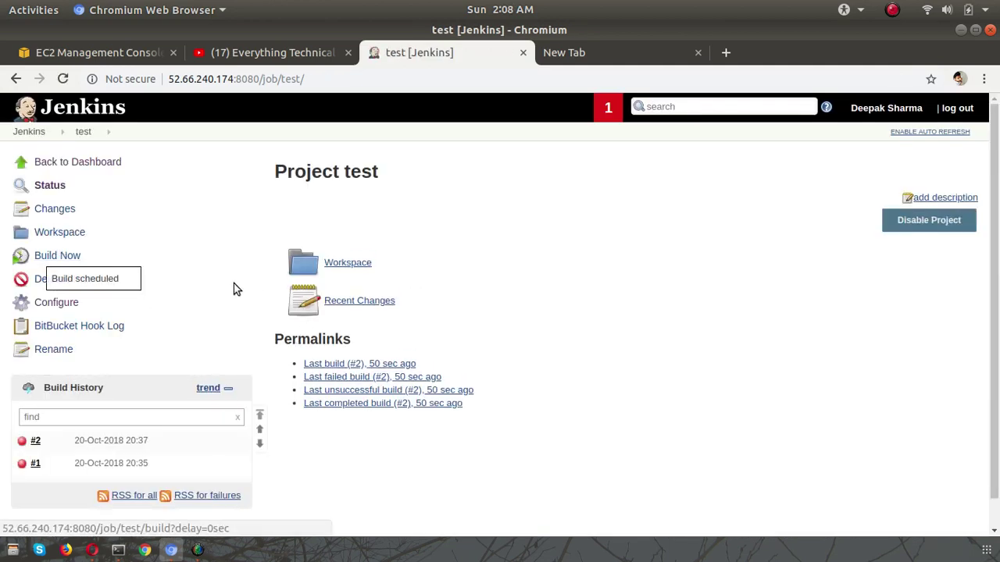
pyautogui.click(119, 444)
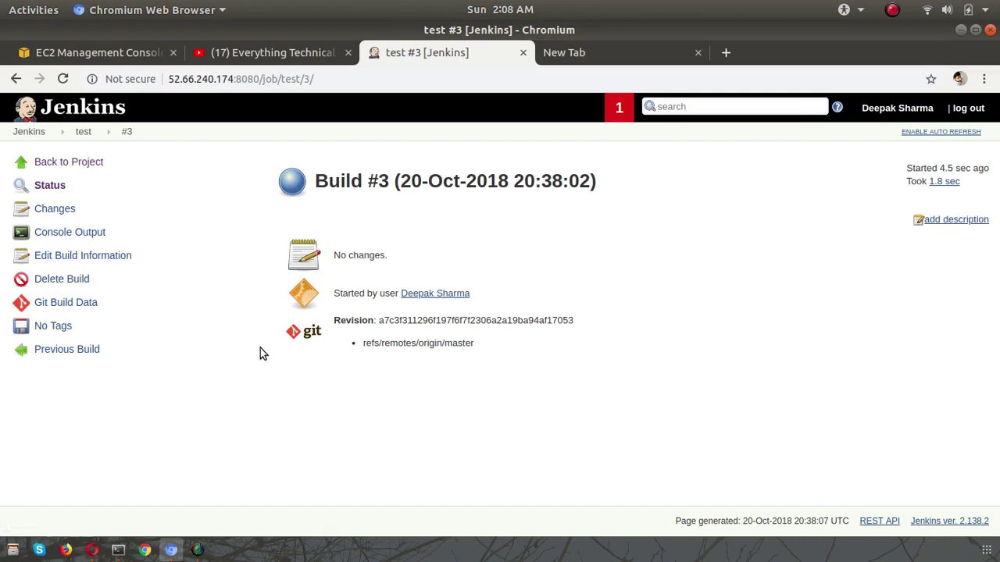
pyautogui.click(72, 234)
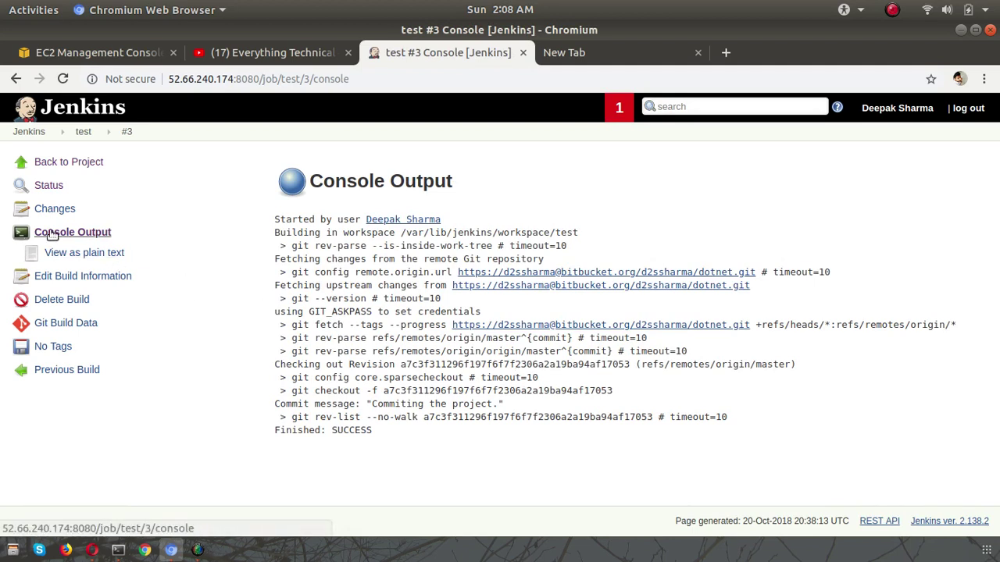
pyautogui.click(23, 131)
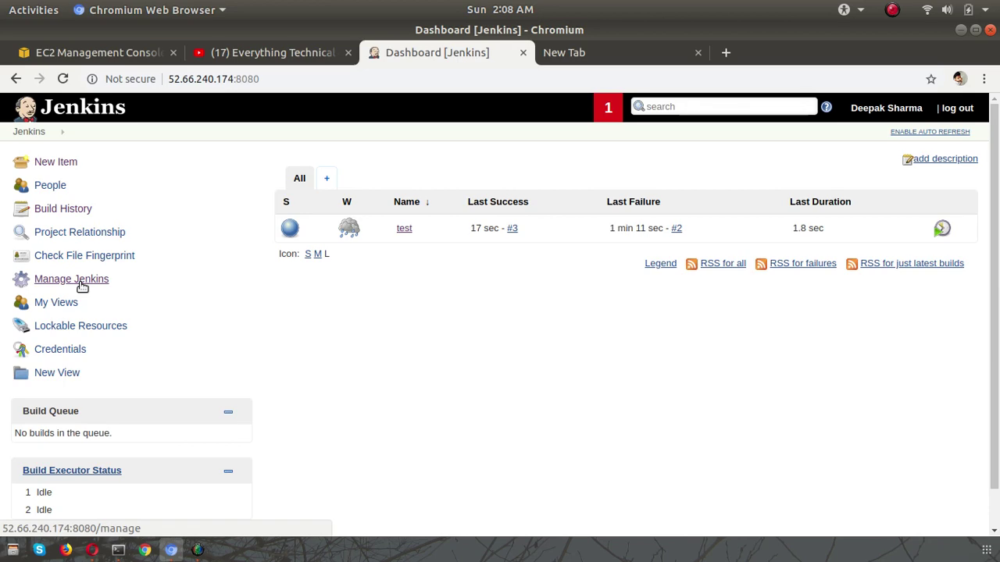
# - Switch from the Jenkins dashboard to the Everything Technical YouTube channel page
pyautogui.click(240, 61)
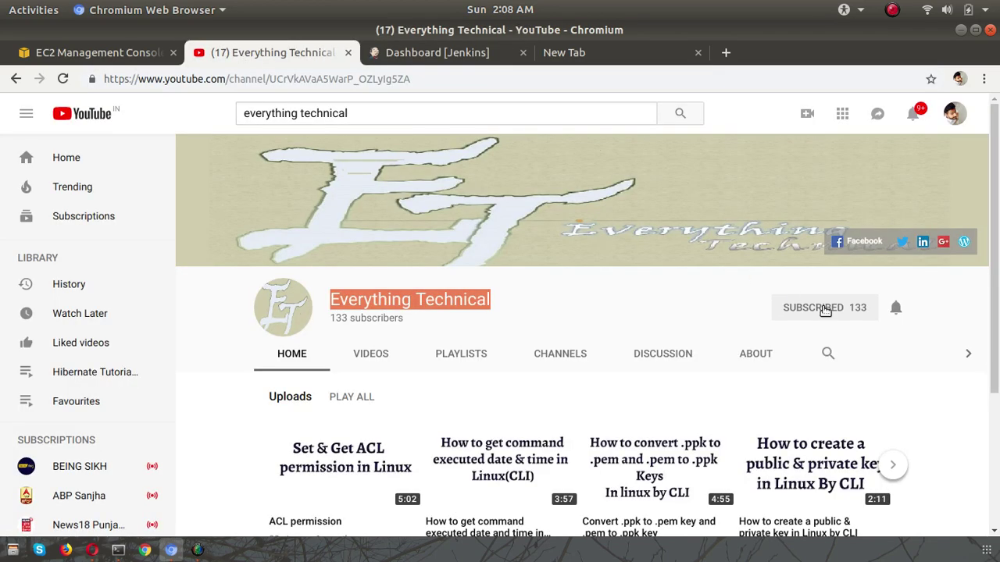